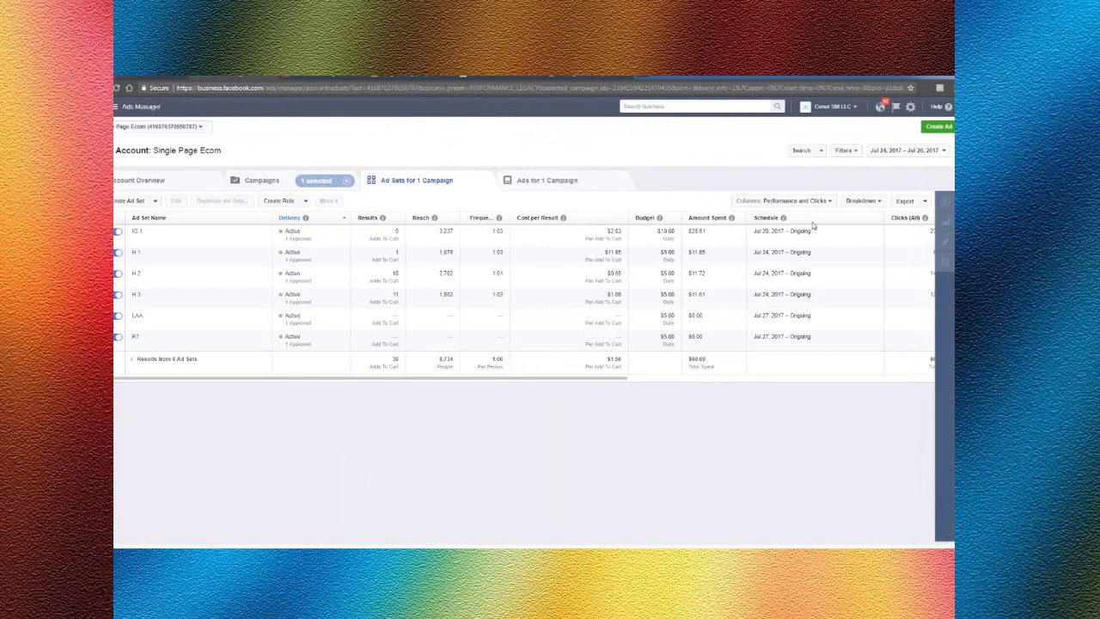
# Step: Start creating a new ad and check the cat backpack post on the I Love All Cats page
pyautogui.click(939, 128)
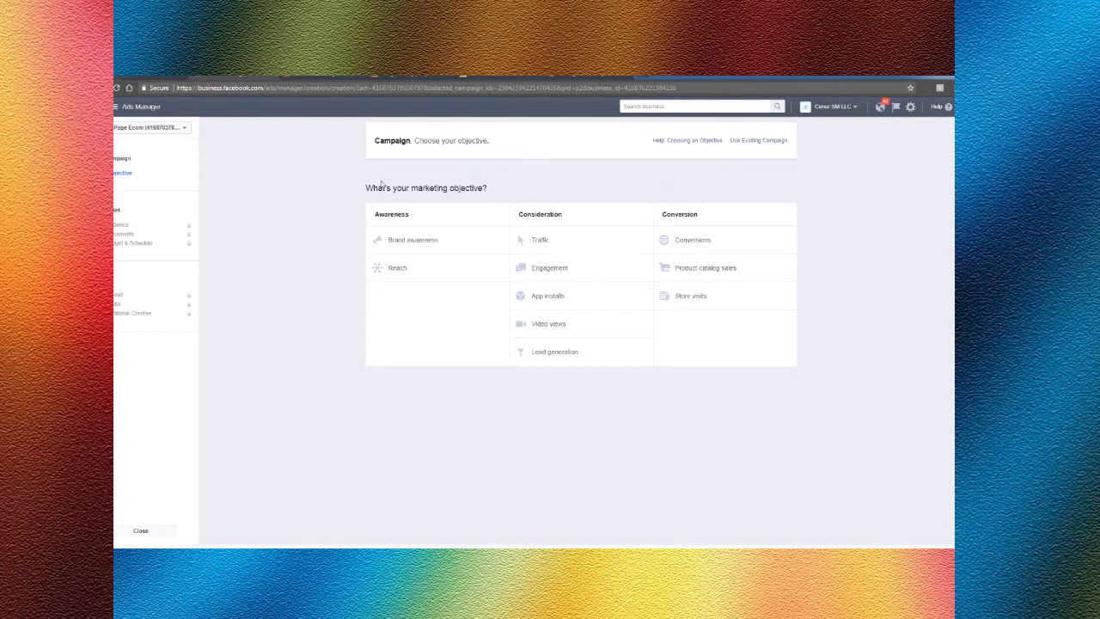
pyautogui.moveTo(364, 192); pyautogui.dragTo(528, 201)
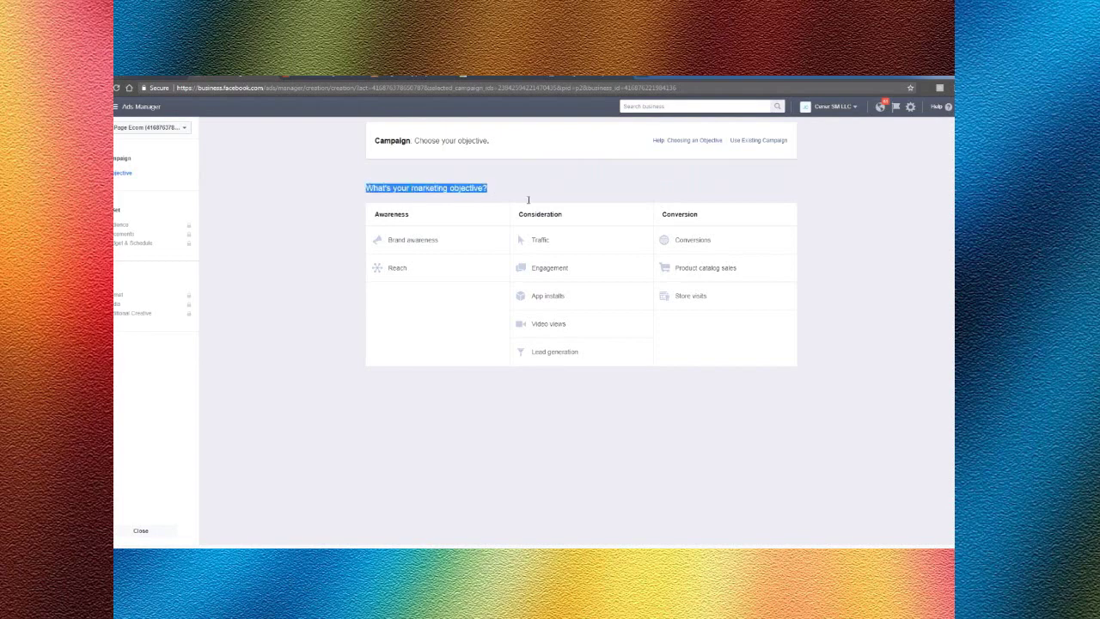
pyautogui.click(527, 201)
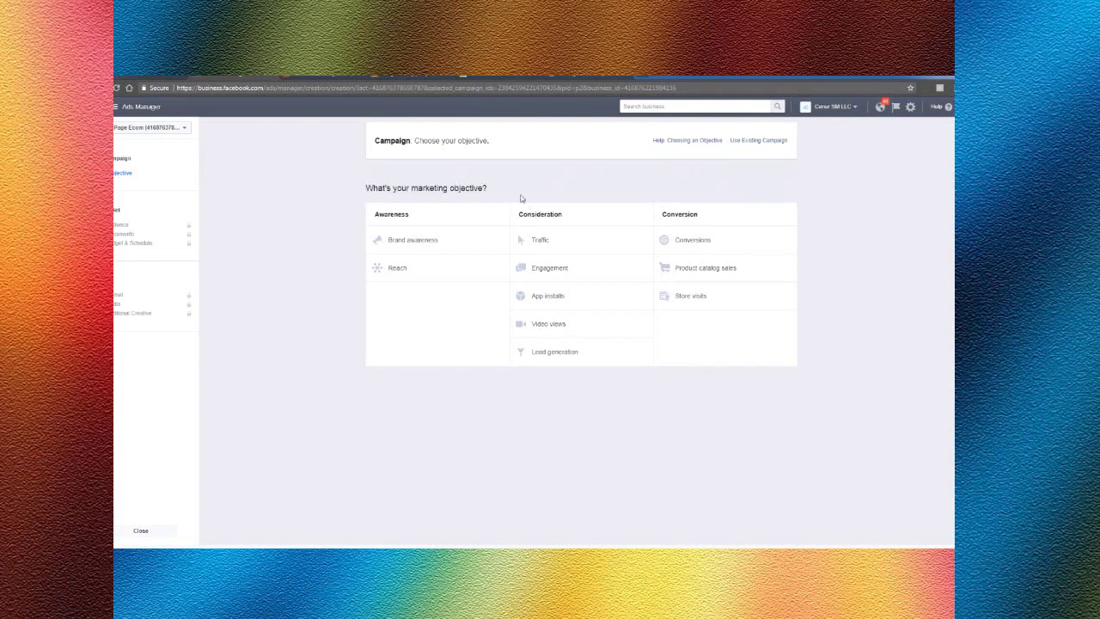
pyautogui.click(172, 79)
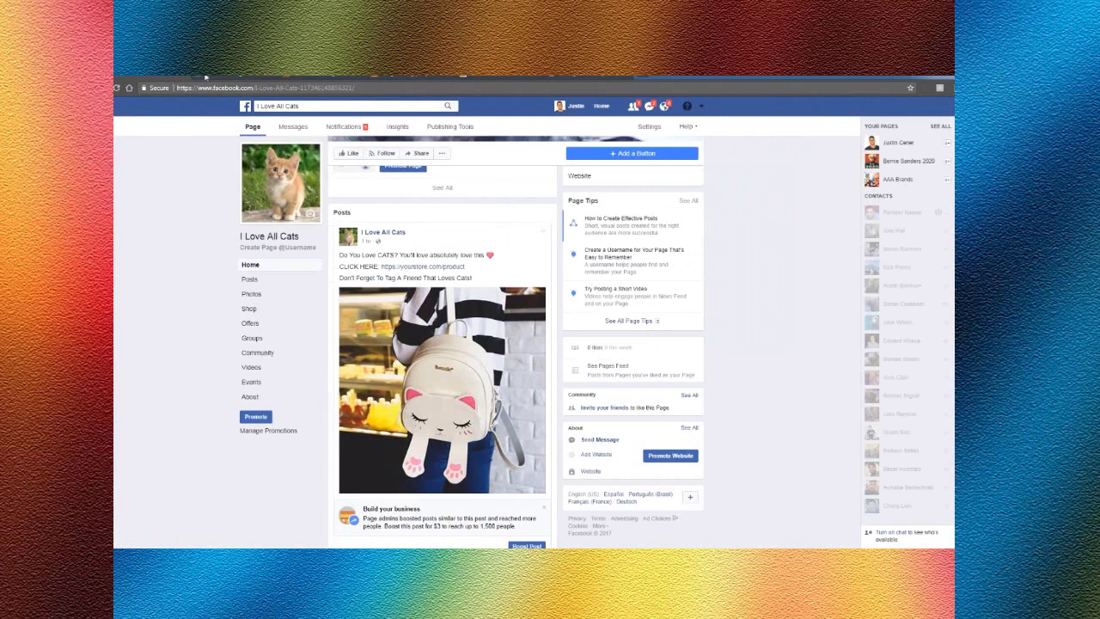
pyautogui.click(205, 79)
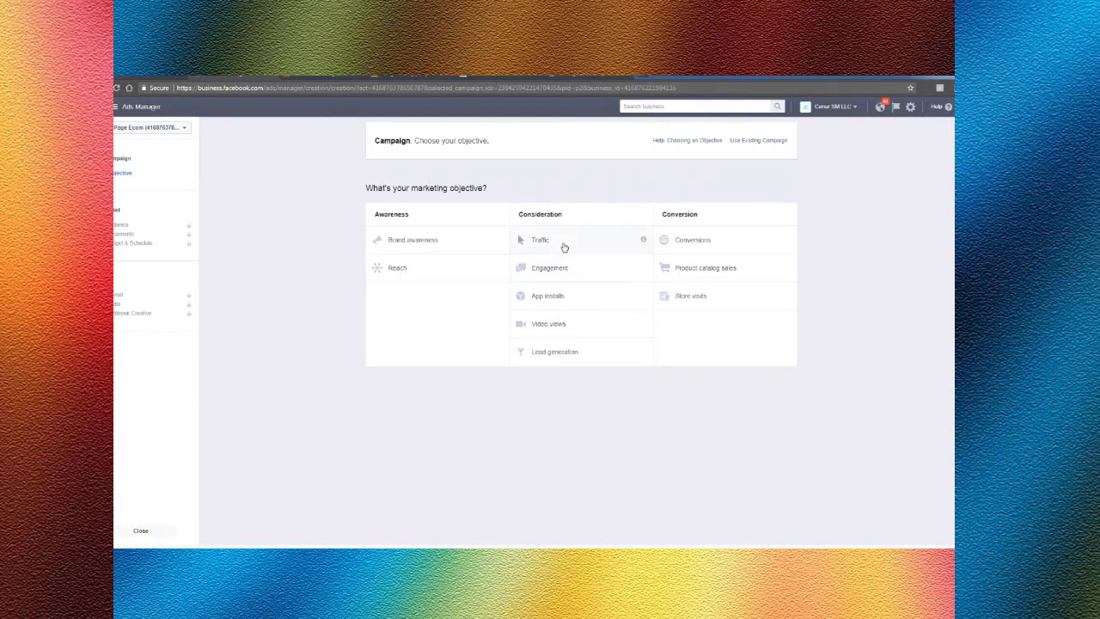
# Step: Choose the Conversions objective, name the campaign "Test Ad 1" and continue to the ad set
pyautogui.click(704, 244)
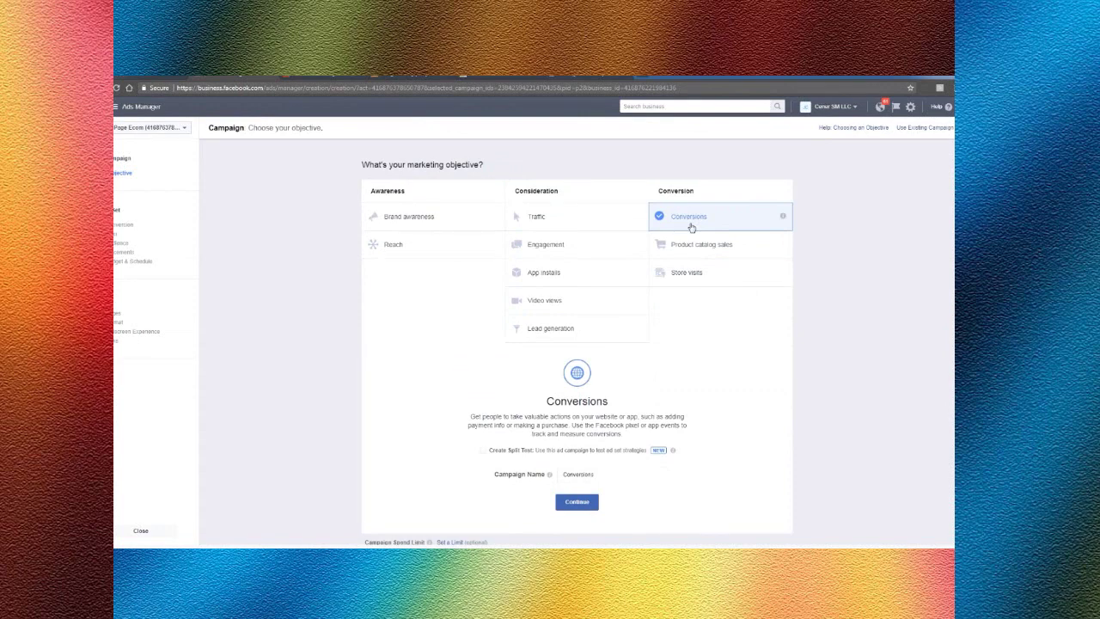
pyautogui.click(599, 473)
pyautogui.write('Test Ad 1')
pyautogui.click(578, 502)
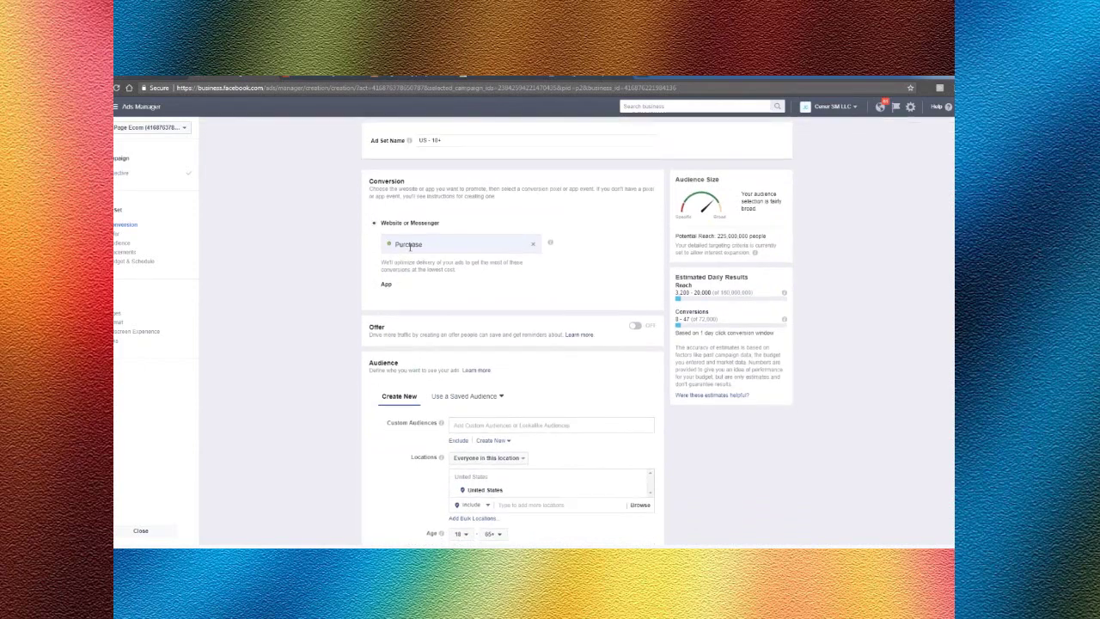
# Step: Change the ad set's website conversion event to Add To Cart
pyautogui.doubleClick(409, 246)
pyautogui.write('Add To')
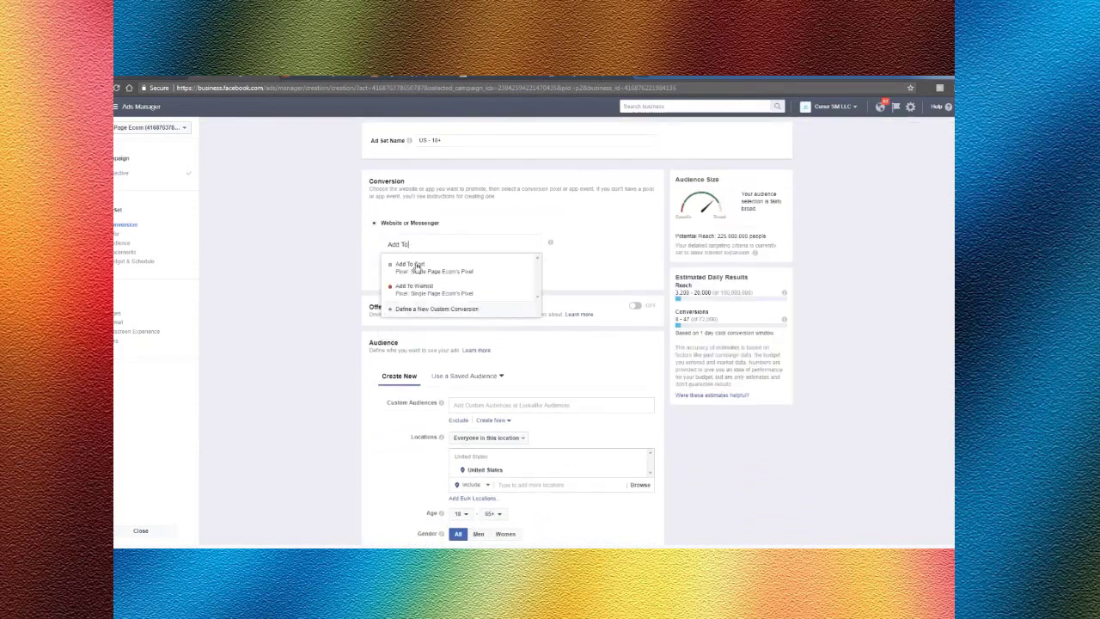
pyautogui.click(412, 266)
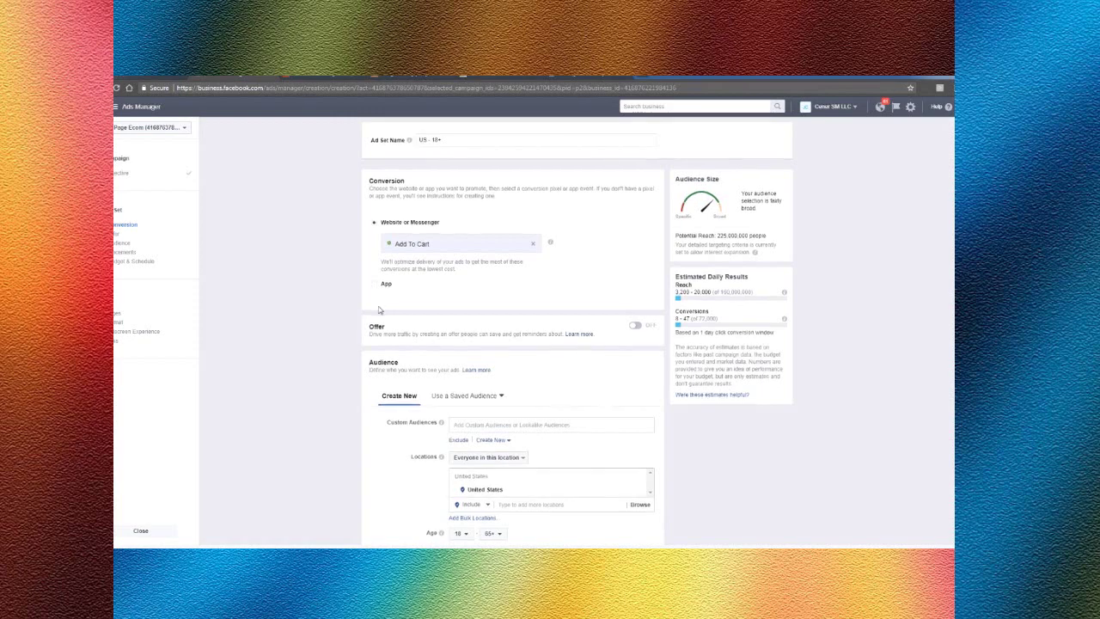
# Step: Add the Cats interest under Pets to the detailed targeting and turn off interest expansion
pyautogui.scroll(-2, 383, 312)
pyautogui.scroll(-3, 382, 311)
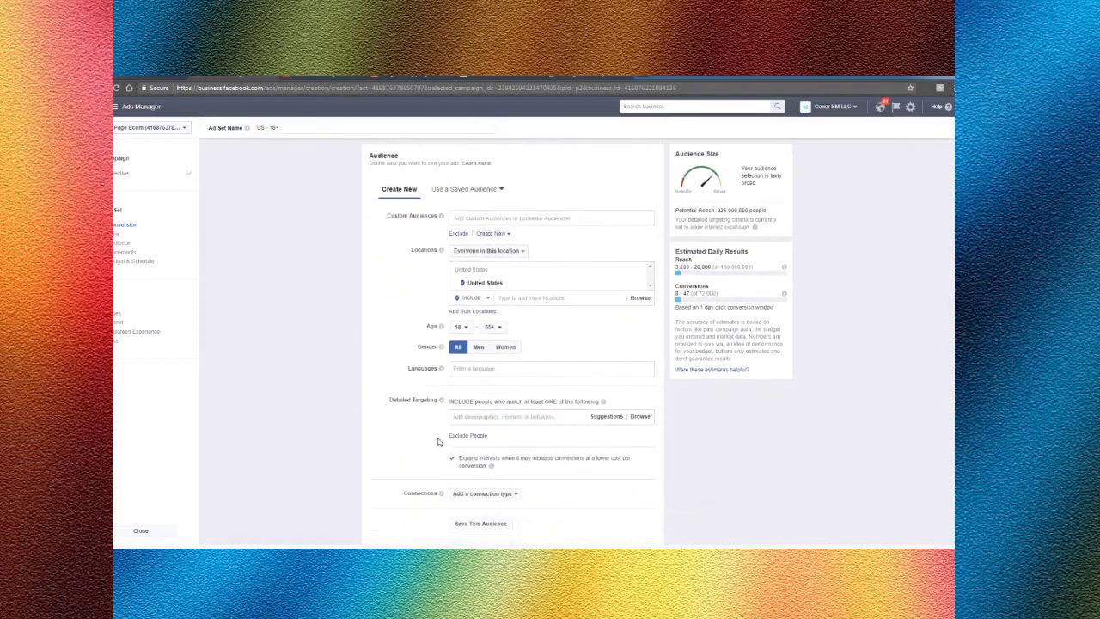
pyautogui.click(169, 77)
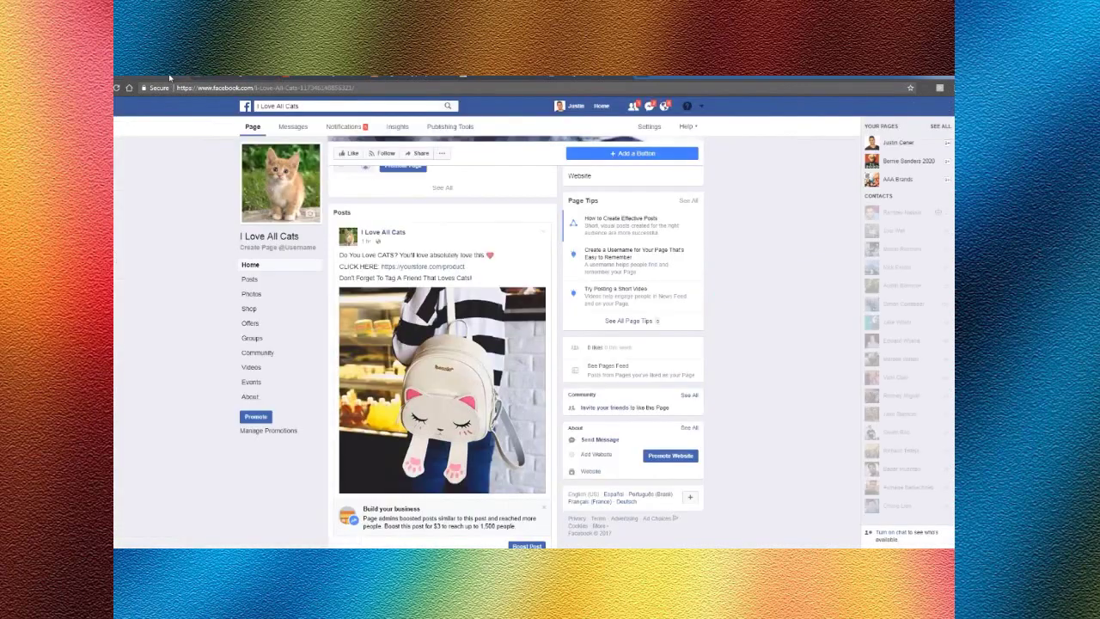
pyautogui.click(215, 77)
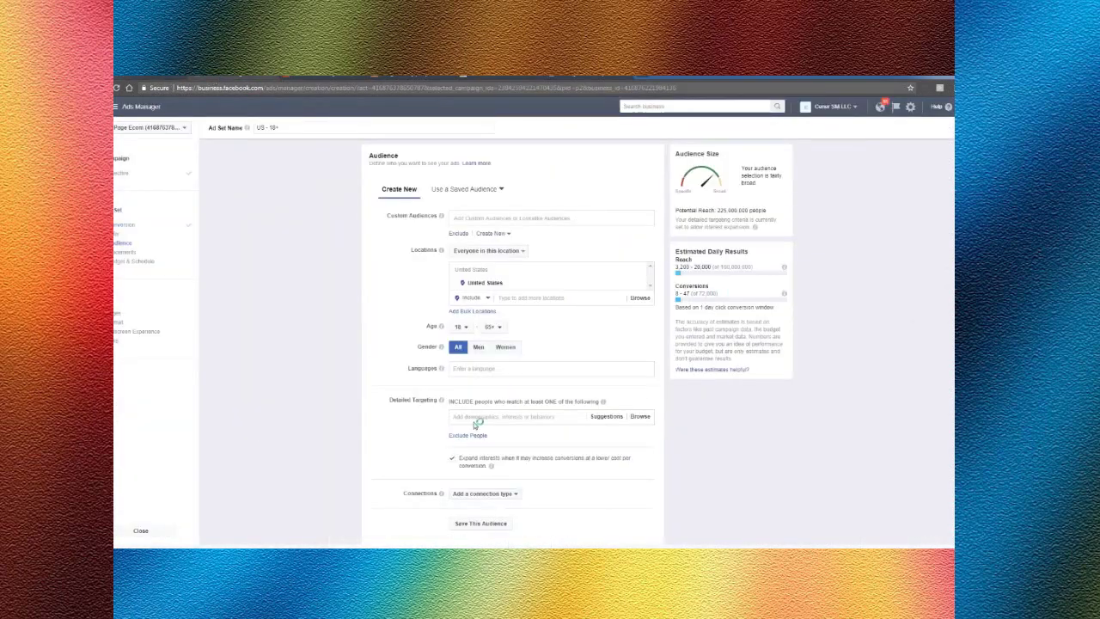
pyautogui.click(467, 417)
pyautogui.write('Cats')
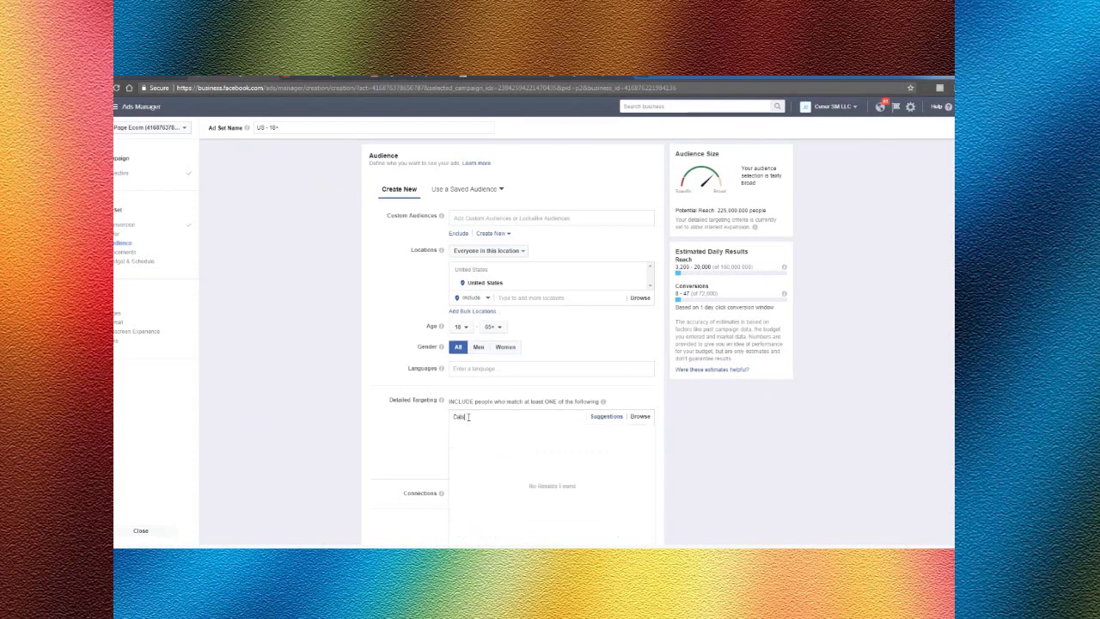
pyautogui.click(467, 434)
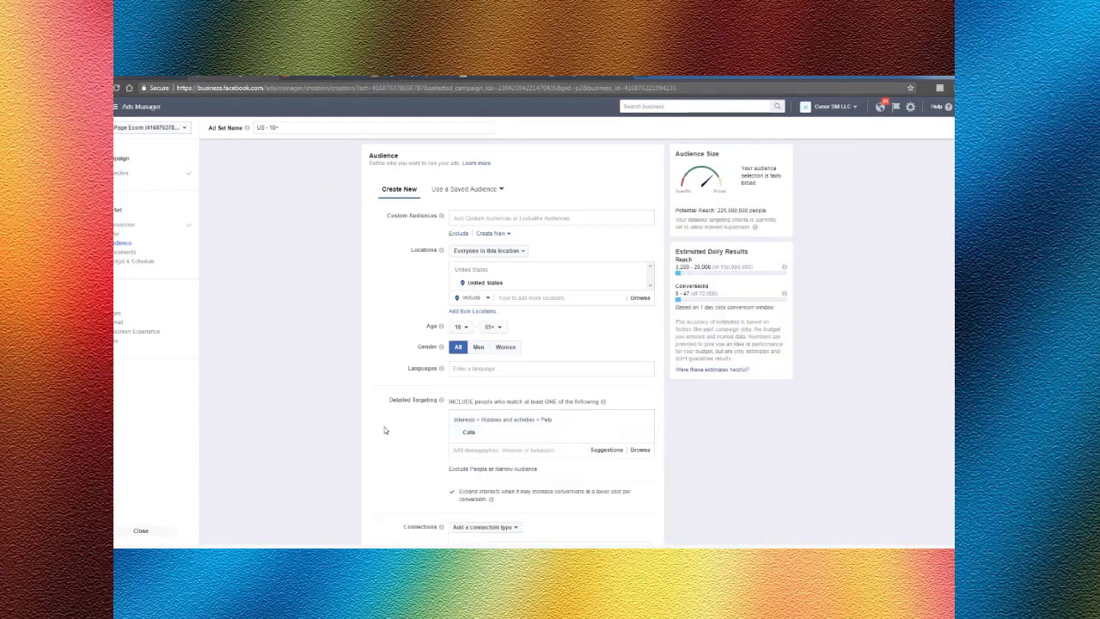
pyautogui.click(452, 491)
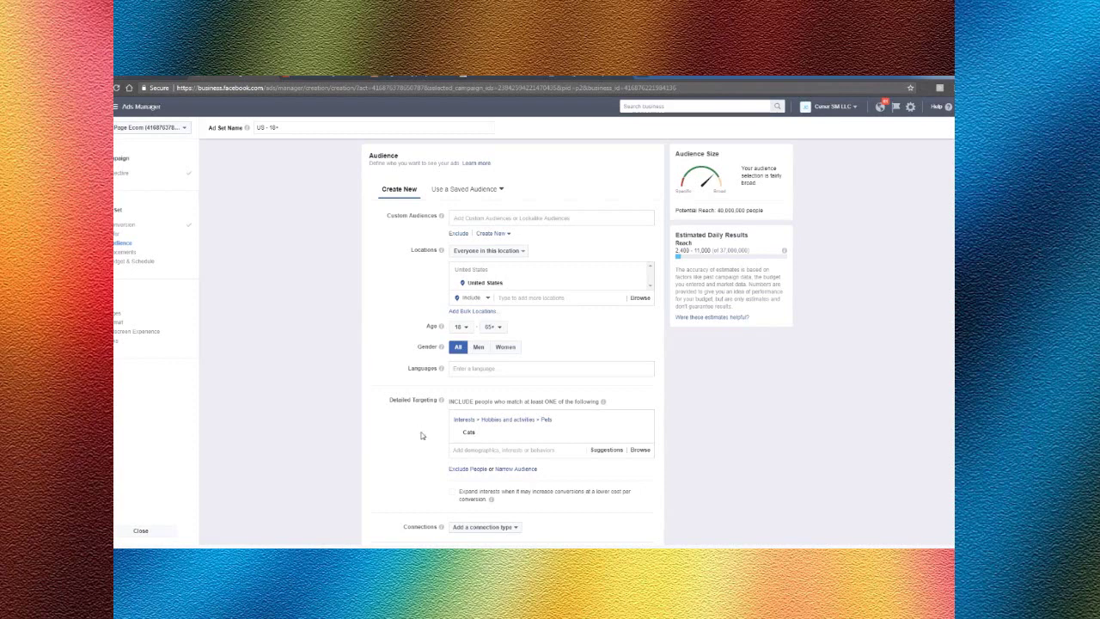
# Step: Add the suggested interests Cat Lovers, Love CATS, We Love Cats, Cats lovers and ALL ABOUT CATS to the detailed targeting
pyautogui.click(605, 453)
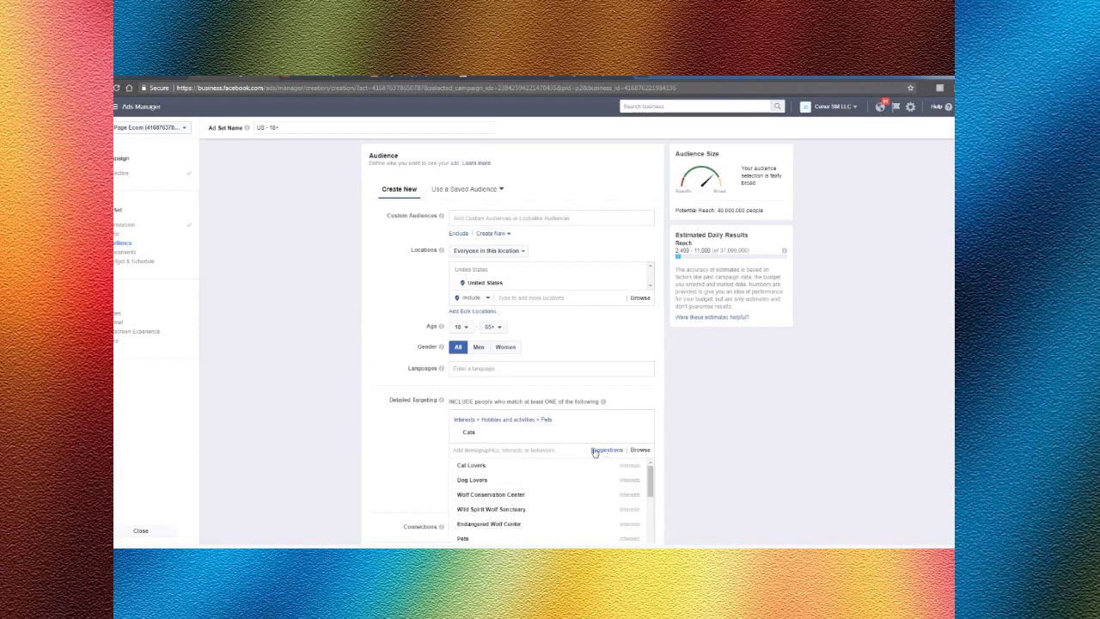
pyautogui.click(488, 466)
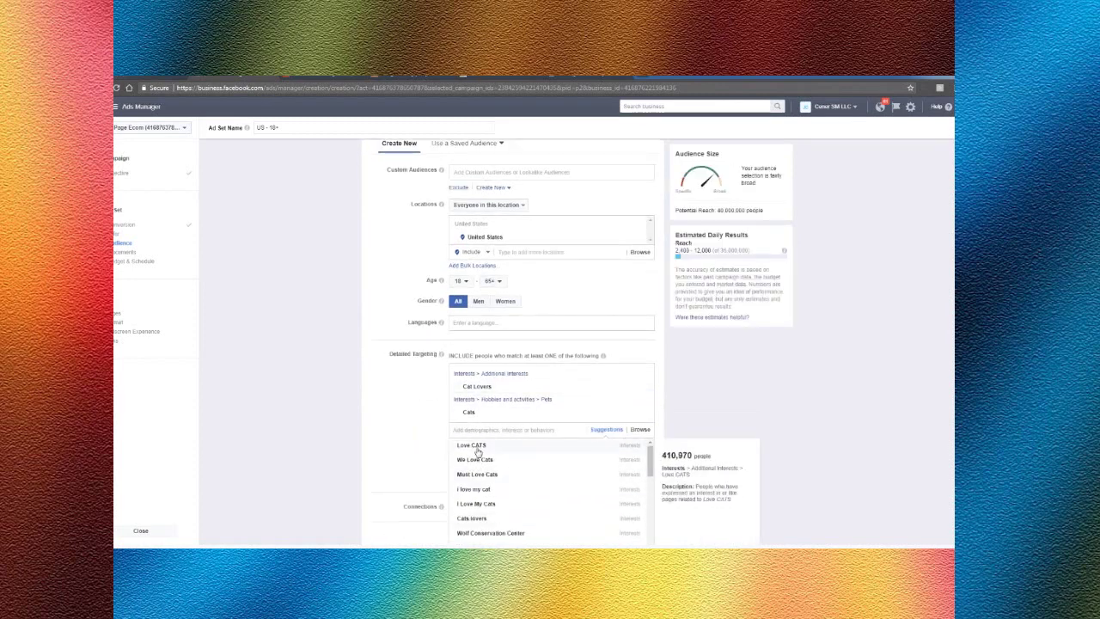
pyautogui.click(481, 449)
pyautogui.click(483, 459)
pyautogui.click(481, 499)
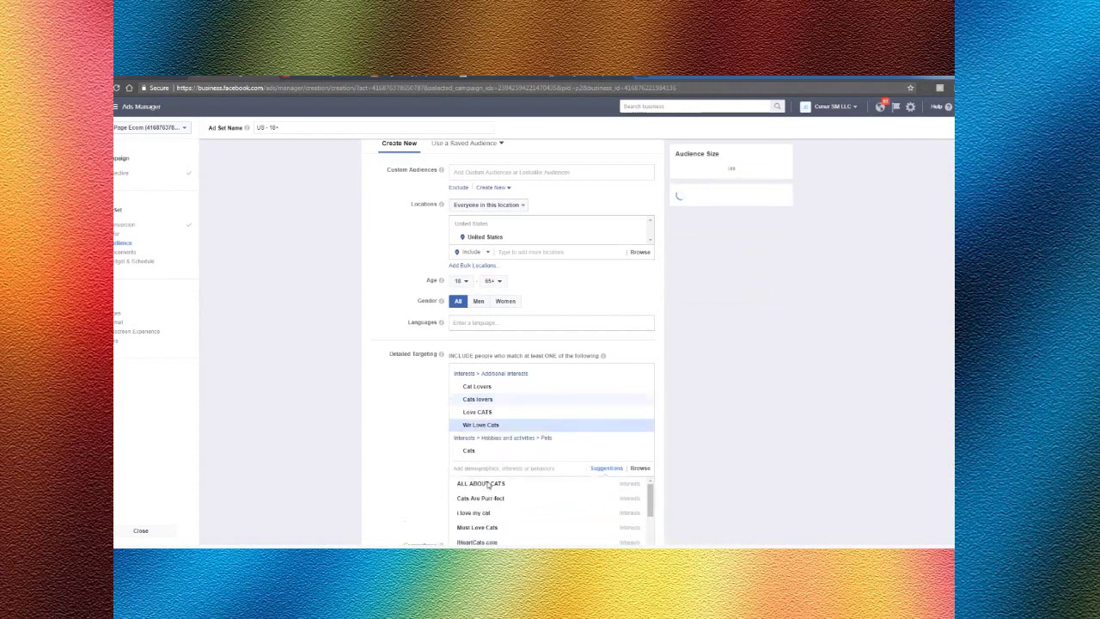
pyautogui.click(490, 501)
pyautogui.scroll(-3, 498, 507)
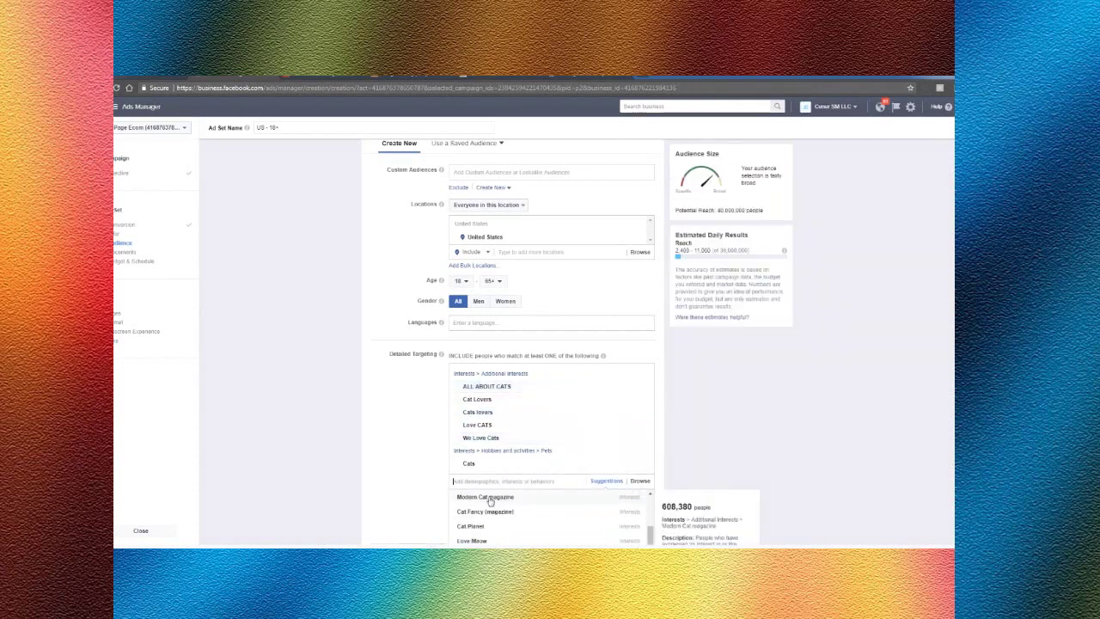
pyautogui.scroll(-1, 385, 457)
pyautogui.click(389, 433)
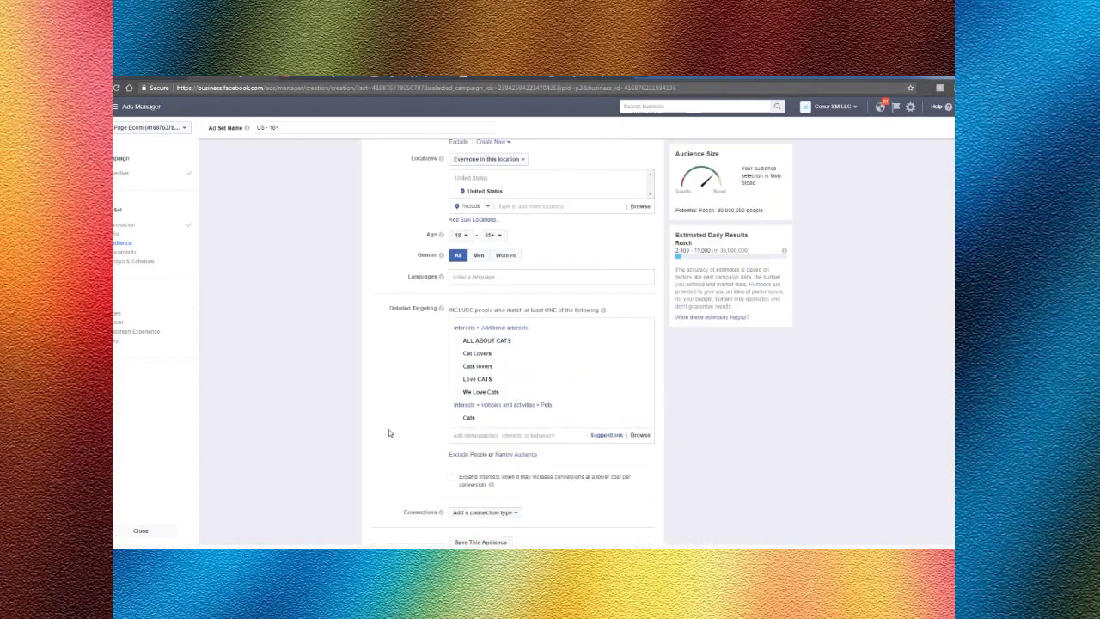
# Step: Remove all the additional interests from the detailed targeting, keeping only Cats
pyautogui.moveTo(641, 328)
pyautogui.click(643, 332)
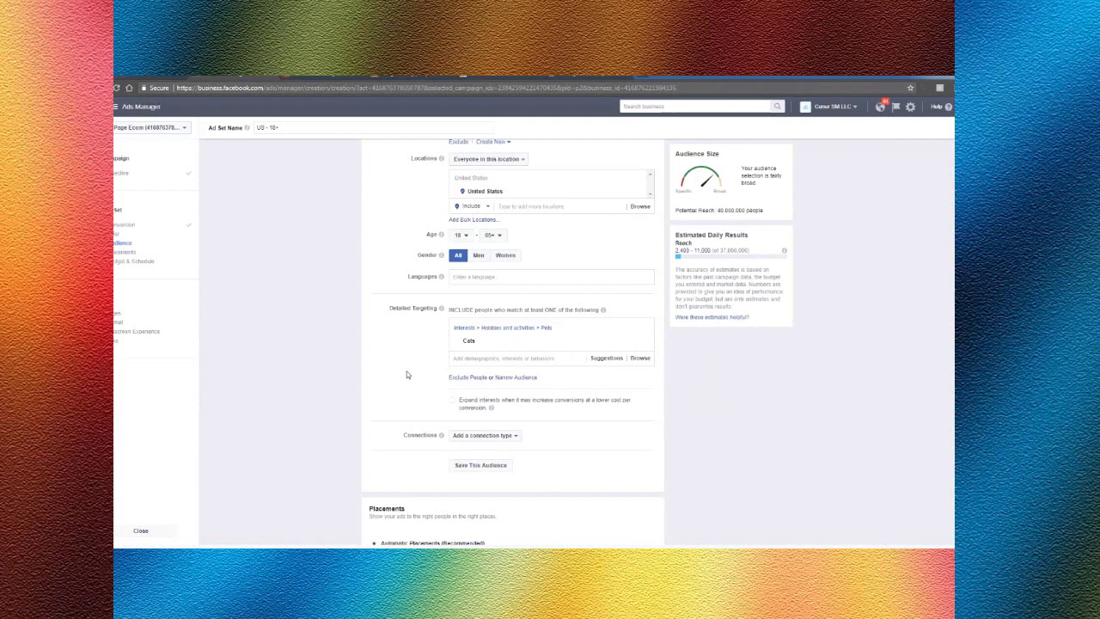
# Step: Add the Meow Mix interest to the detailed targeting and remove the broad Cats interest
pyautogui.moveTo(484, 343)
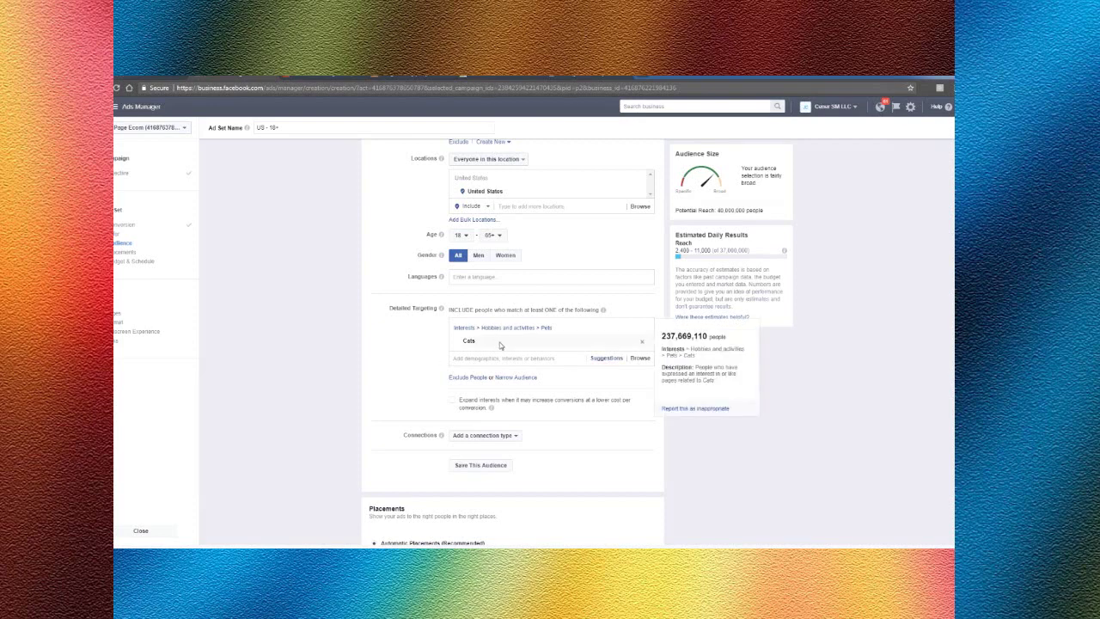
pyautogui.click(548, 358)
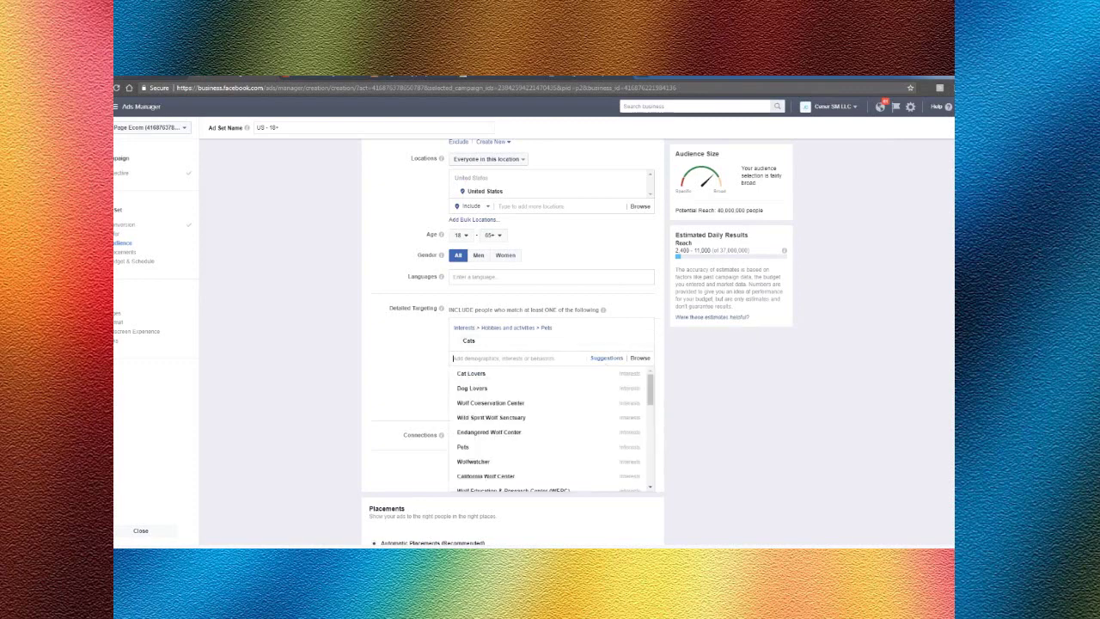
pyautogui.write('Meow Mix')
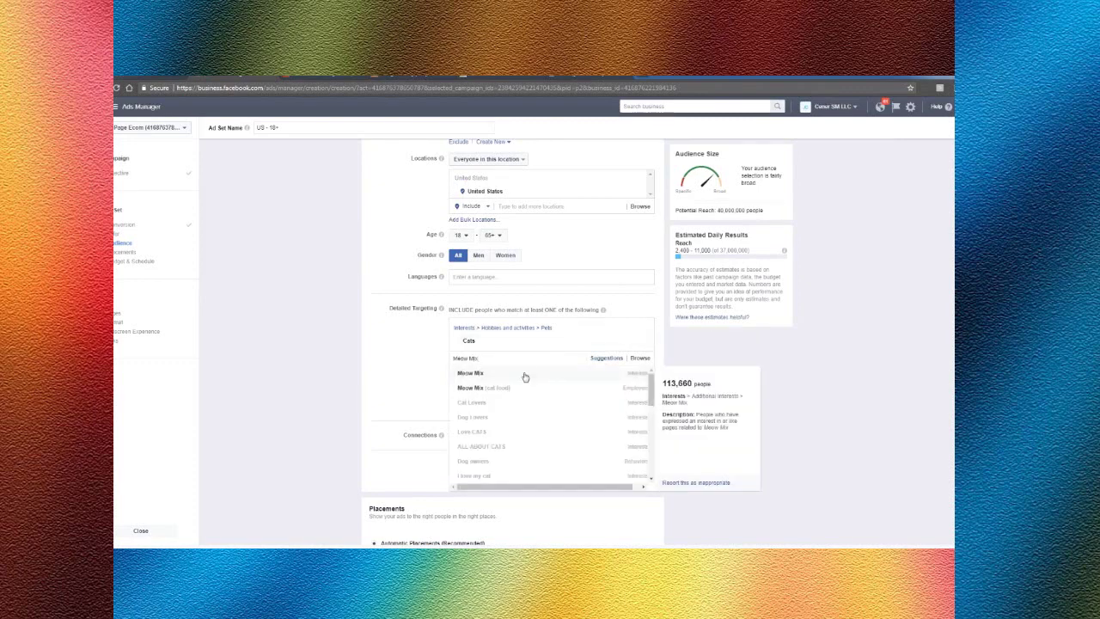
pyautogui.click(524, 375)
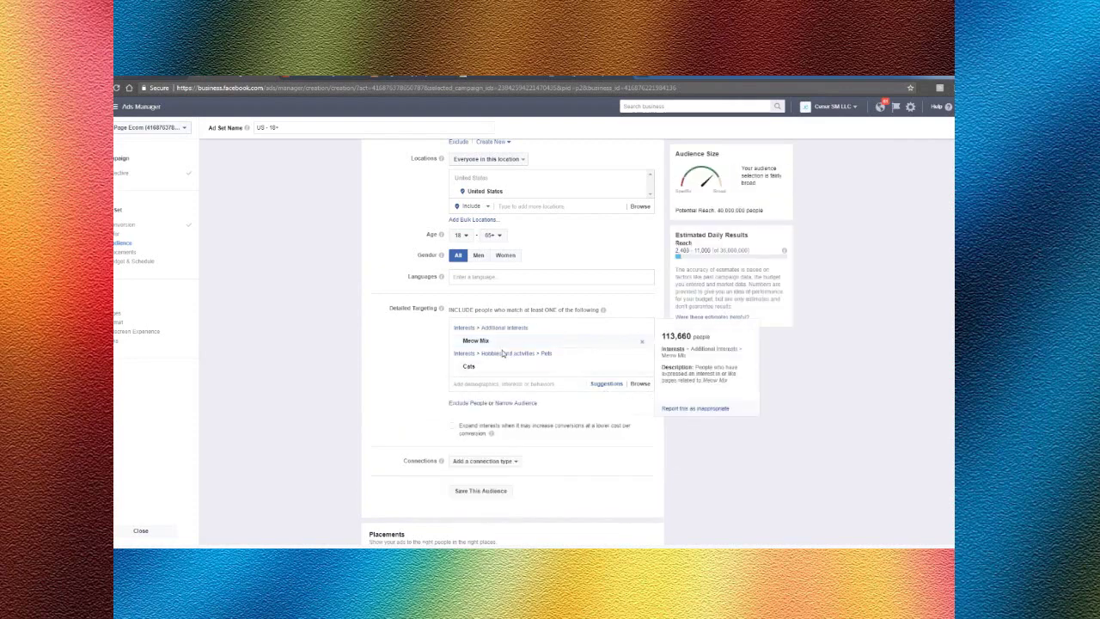
pyautogui.click(642, 372)
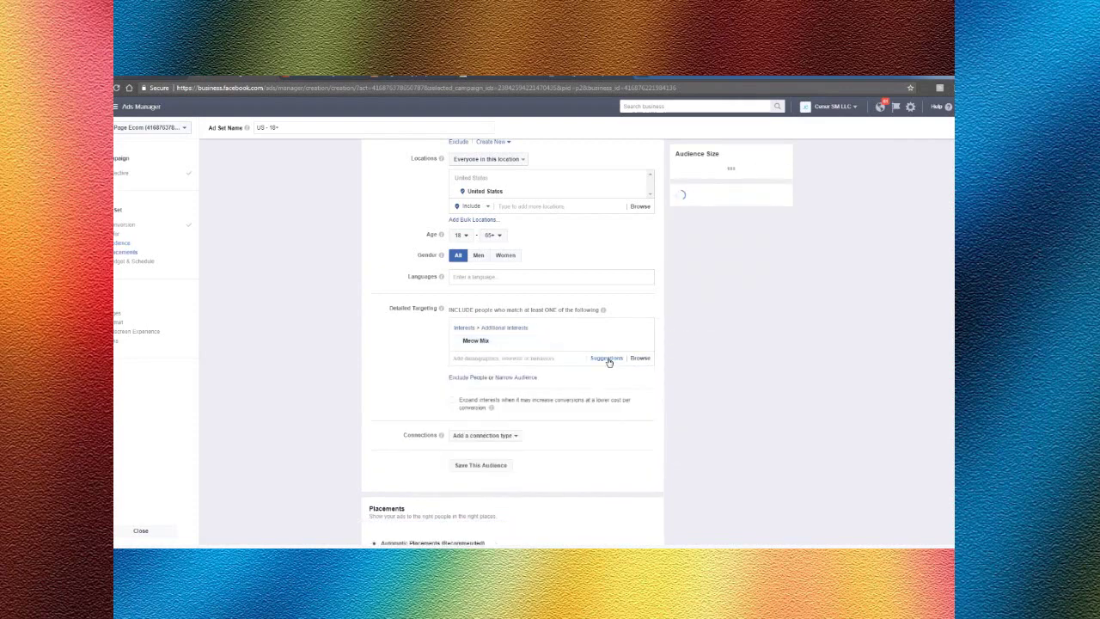
# Step: Add the suggested interests Fancy Feast, Friskies, Whiskas and Sheba (cat food), taking Tidy Cats back out of the targeting
pyautogui.click(606, 359)
pyautogui.click(545, 379)
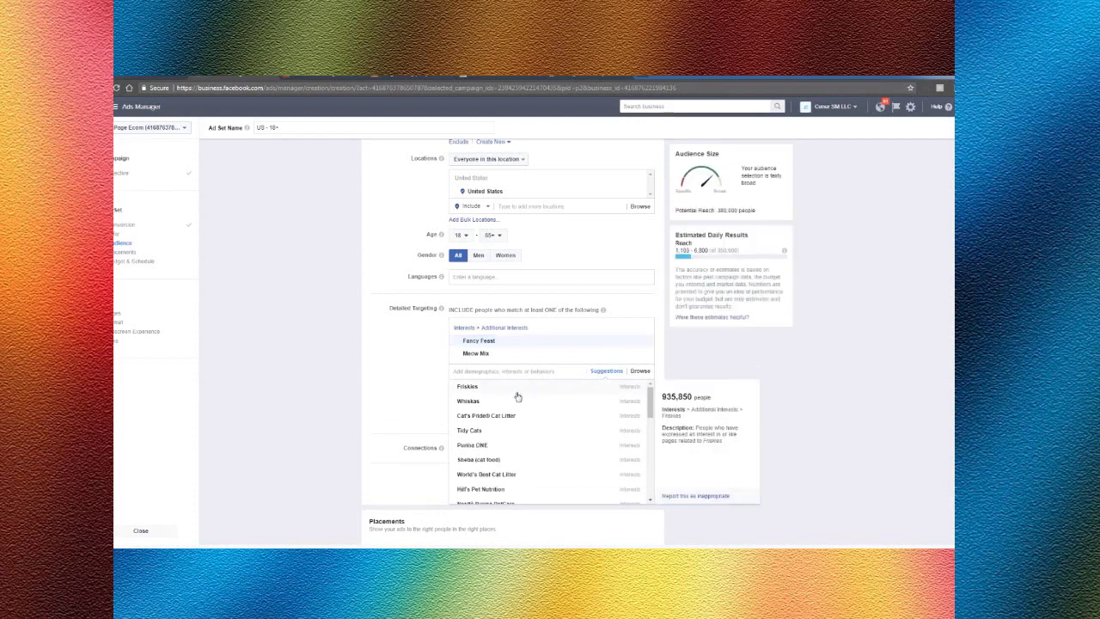
pyautogui.click(516, 391)
pyautogui.click(519, 400)
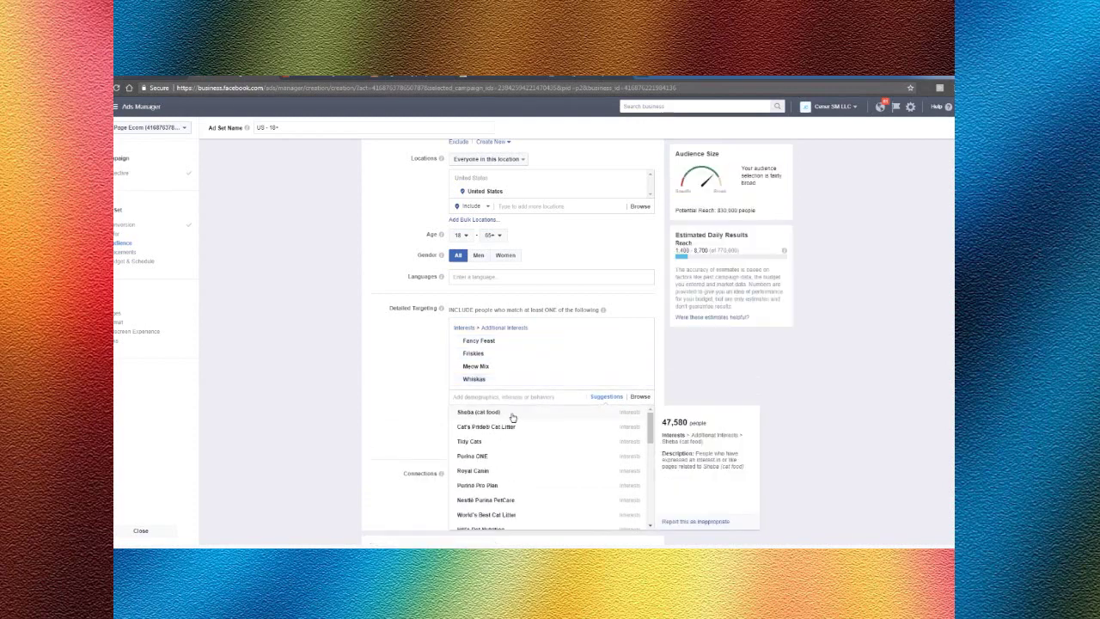
pyautogui.click(516, 417)
pyautogui.click(511, 429)
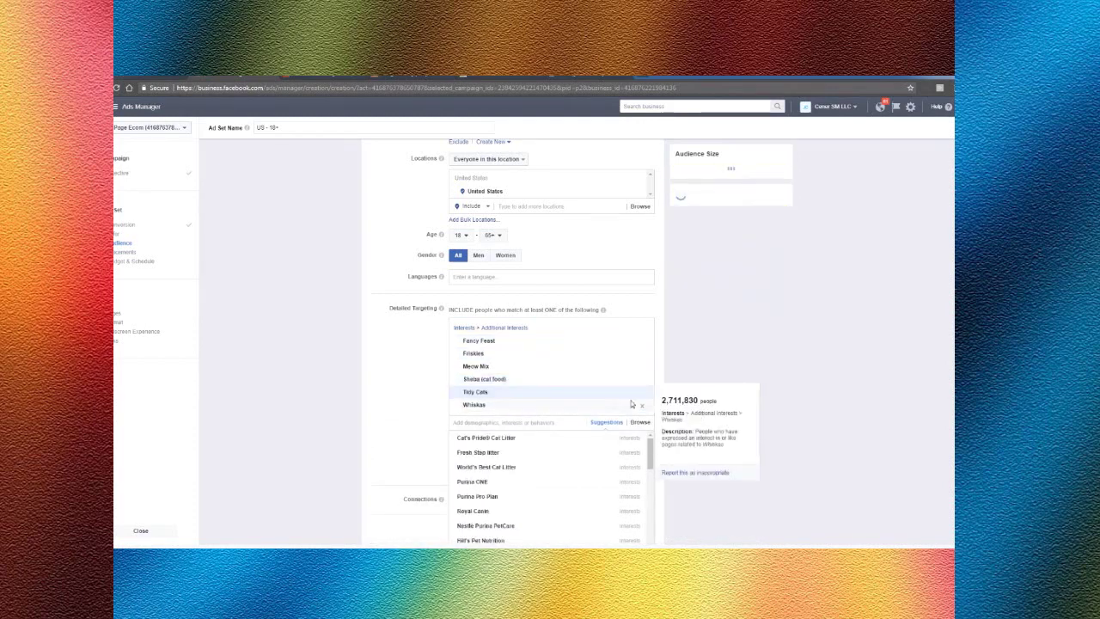
pyautogui.click(527, 395)
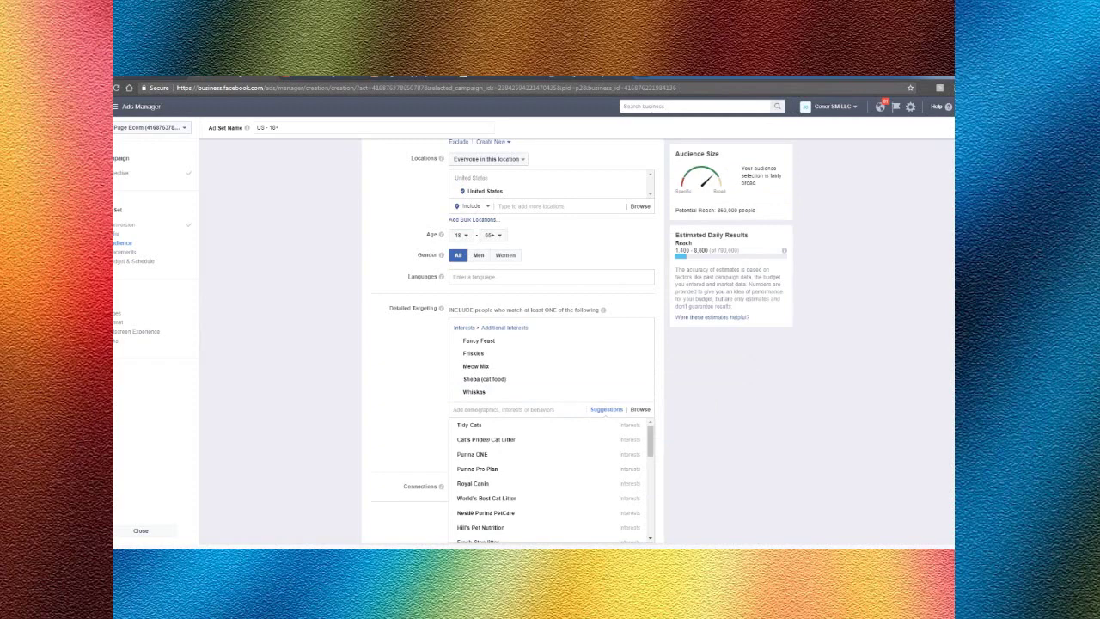
pyautogui.moveTo(498, 361)
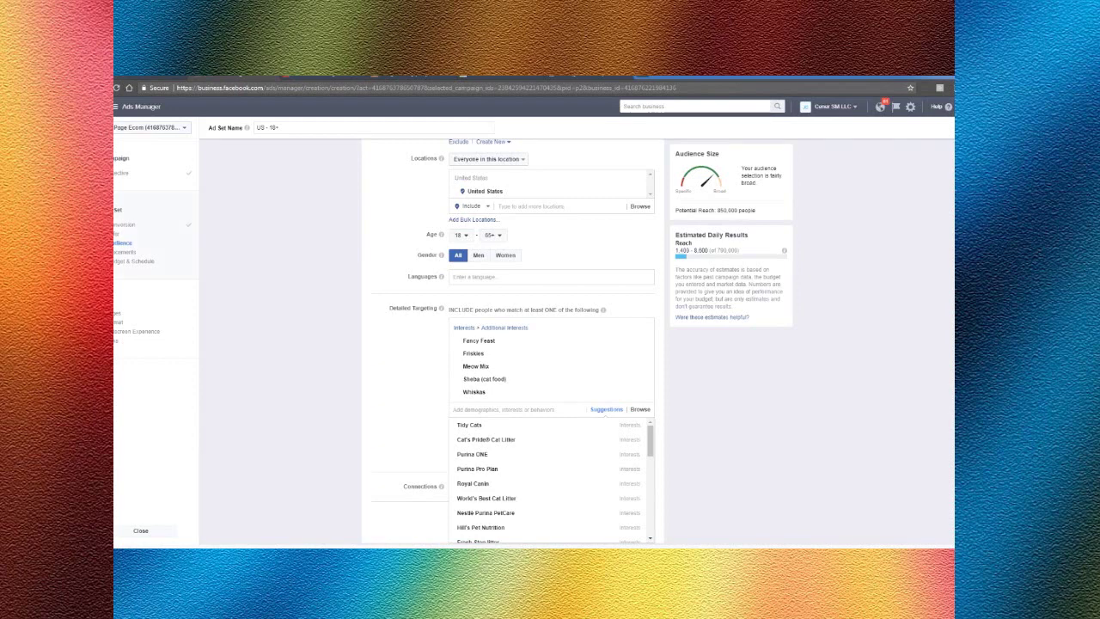
pyautogui.click(382, 374)
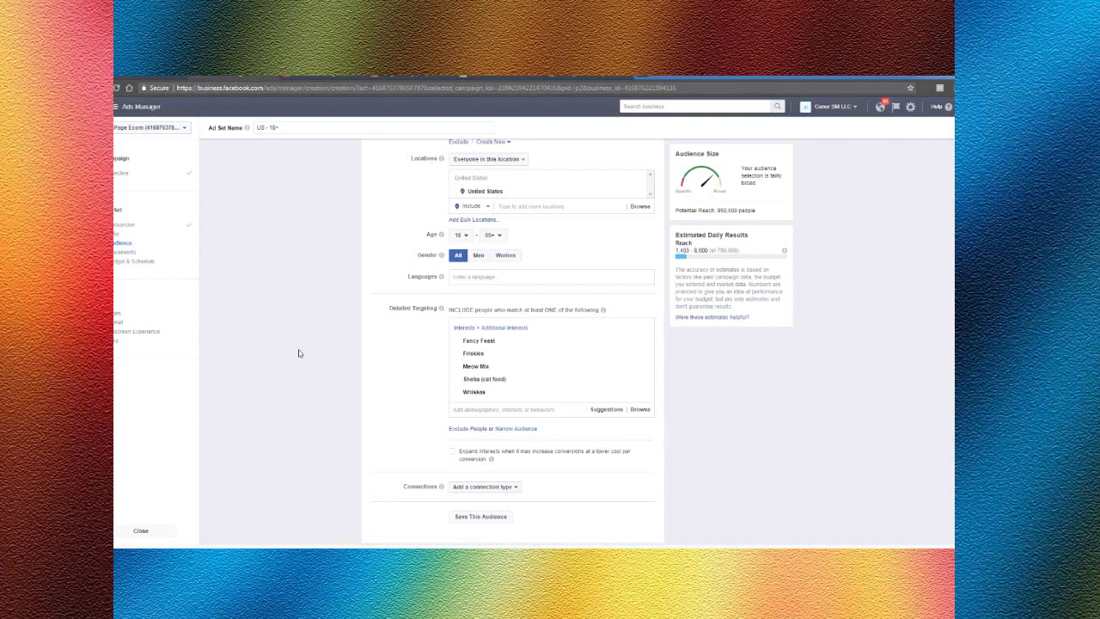
# Step: Switch the ad set from automatic to edited placements and exclude Instagram and Audience Network
pyautogui.scroll(-3, 299, 353)
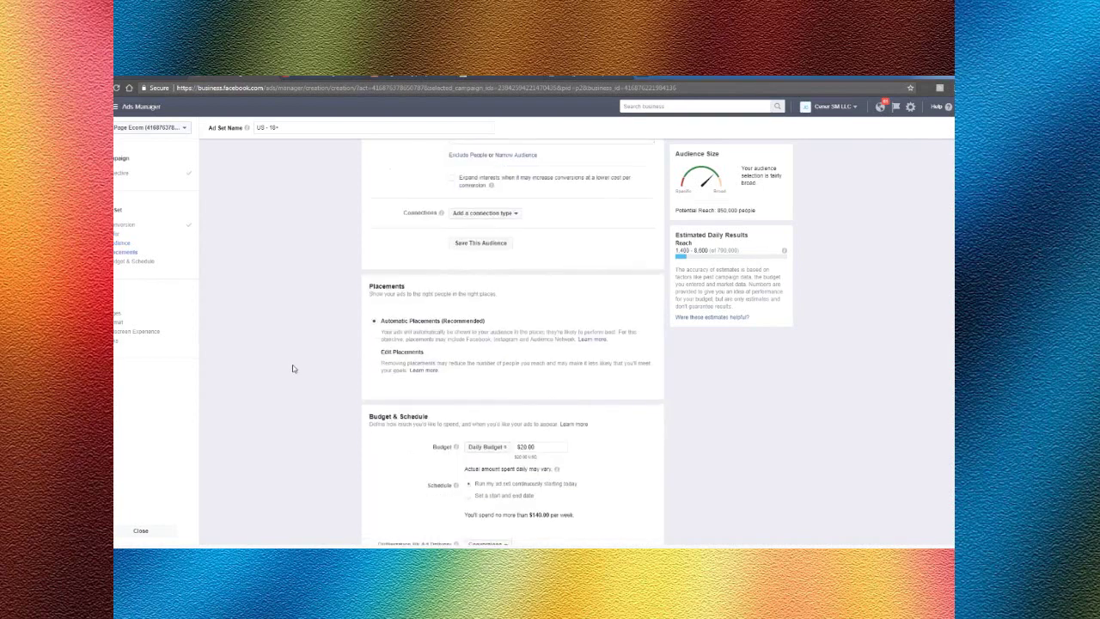
pyautogui.scroll(2, 295, 369)
pyautogui.scroll(-2, 395, 348)
pyautogui.click(395, 348)
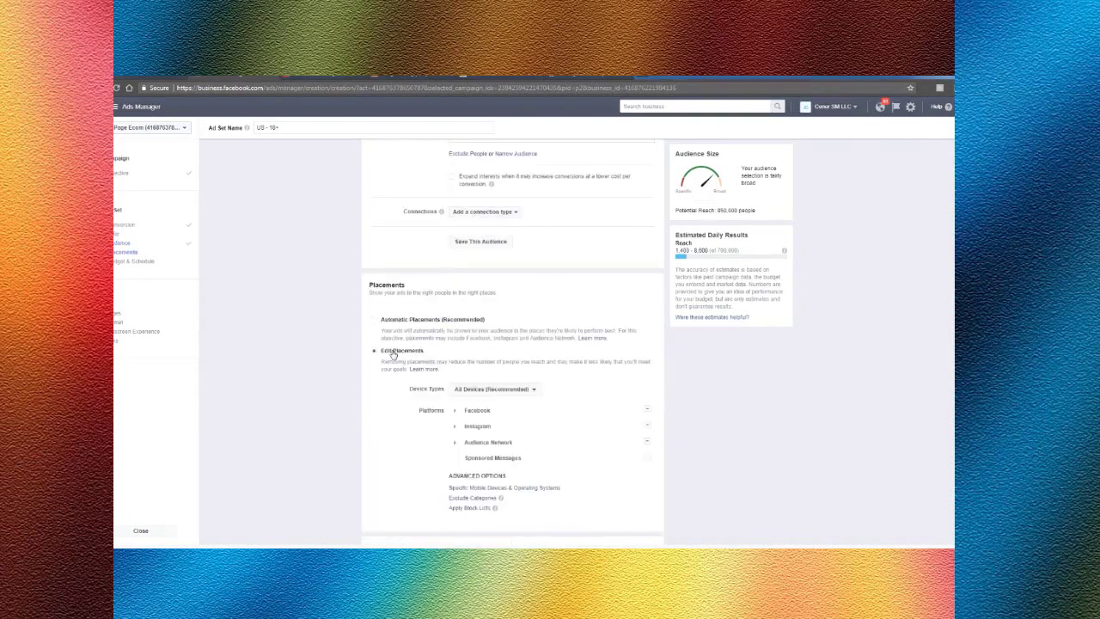
pyautogui.scroll(-1, 516, 344)
pyautogui.click(648, 334)
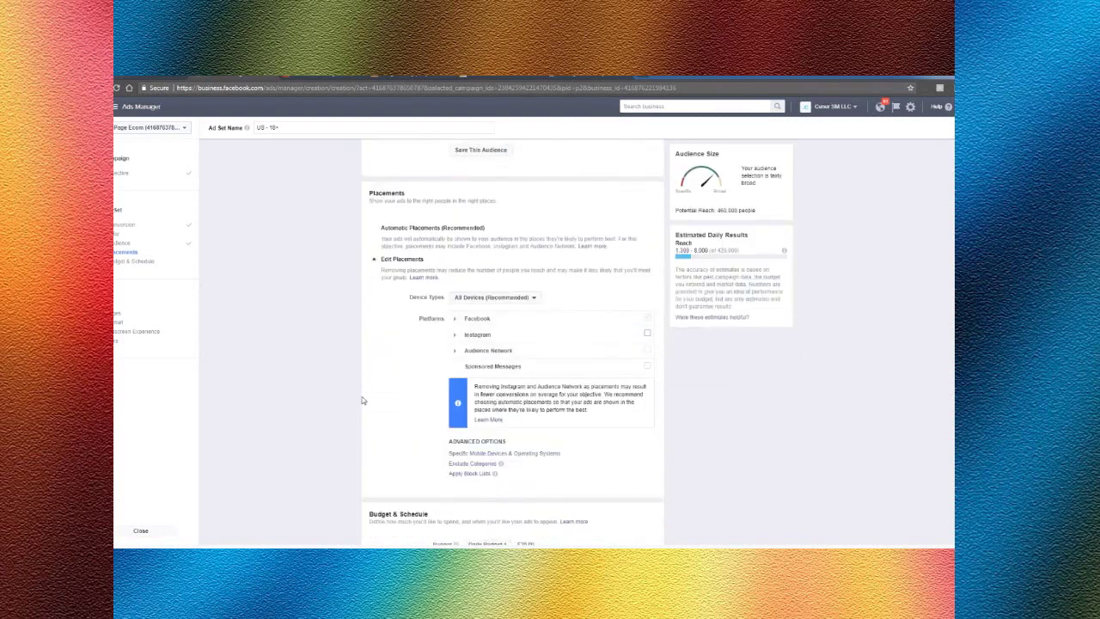
# Step: Set the ad set's daily budget to $5.00
pyautogui.scroll(-2, 363, 401)
pyautogui.moveTo(527, 407); pyautogui.dragTo(495, 413)
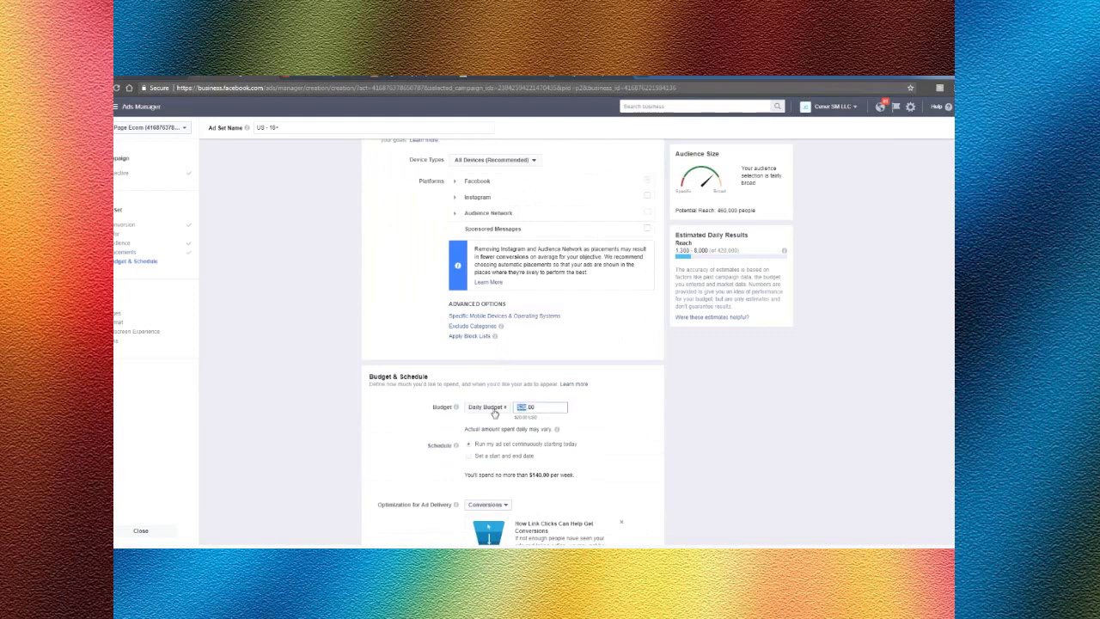
pyautogui.click(290, 390)
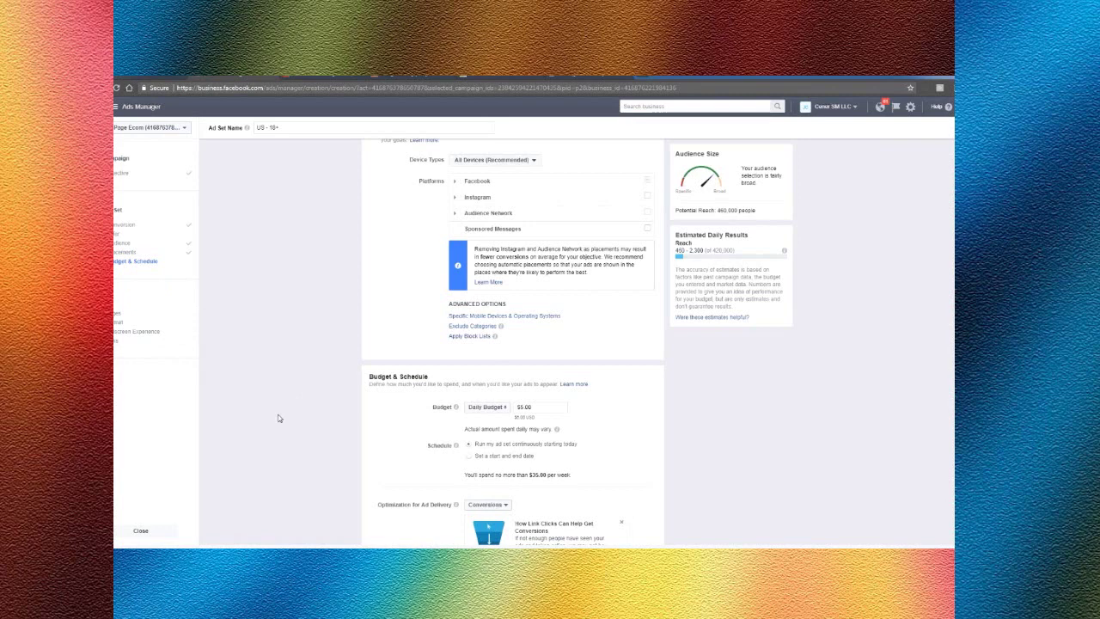
# Step: Review the ad set's detailed targeting, placements, budget, schedule and delivery optimization settings
pyautogui.scroll(-3, 278, 419)
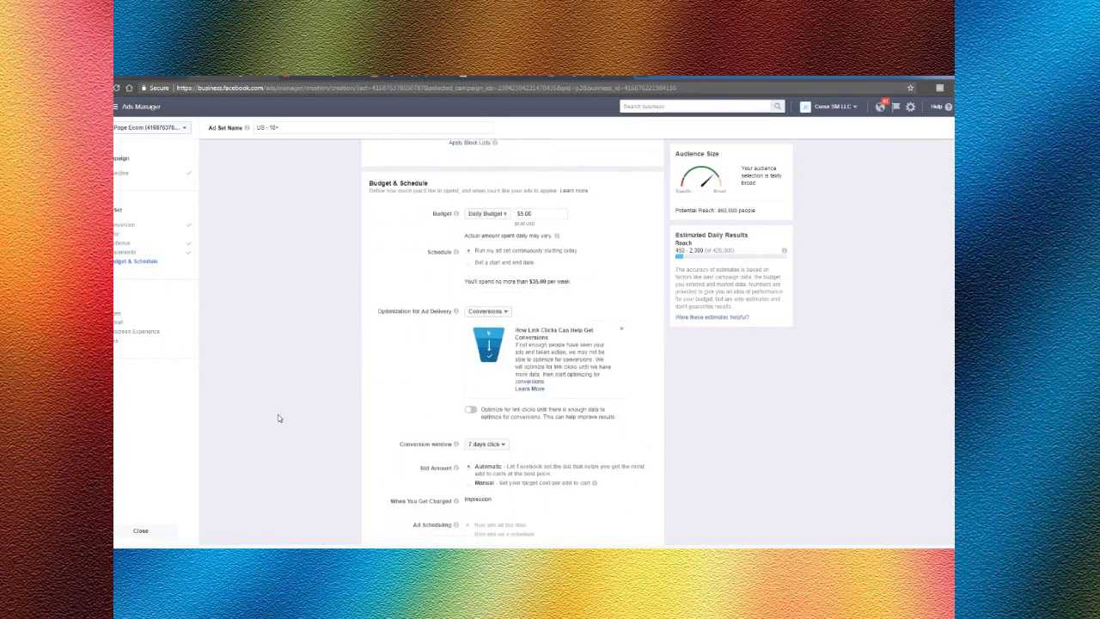
pyautogui.scroll(7, 275, 430)
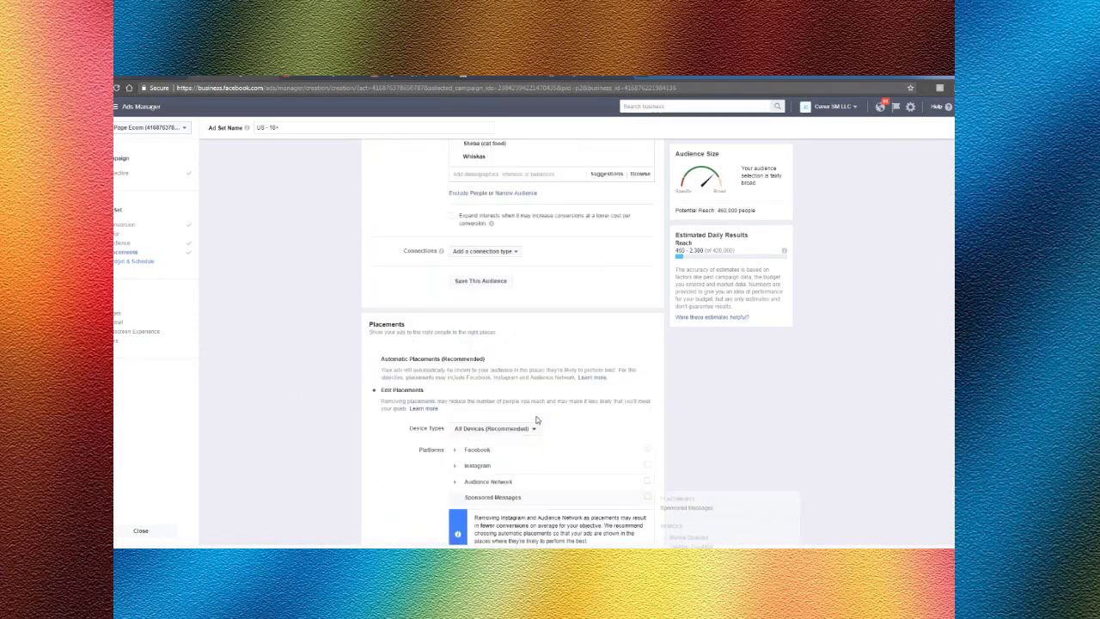
pyautogui.scroll(2, 537, 419)
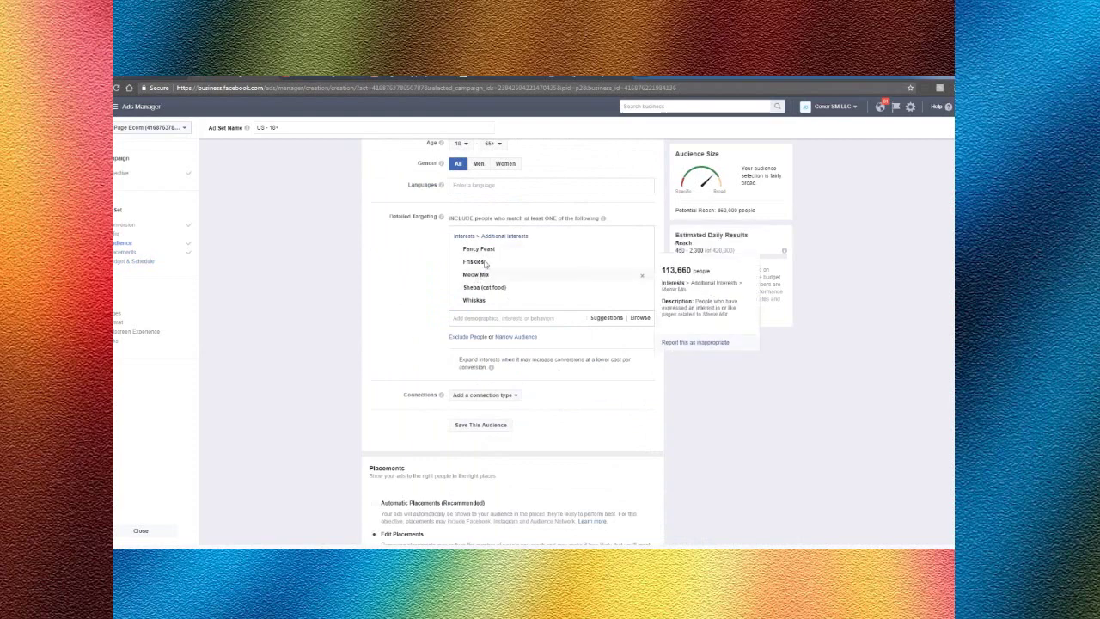
pyautogui.scroll(-2, 285, 431)
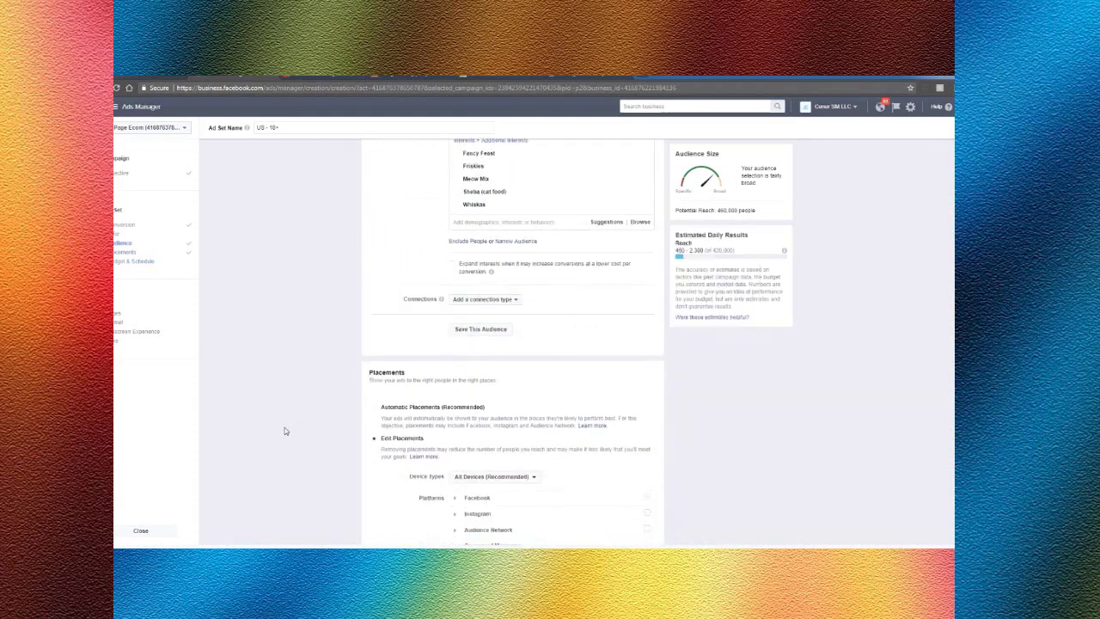
pyautogui.scroll(-2, 286, 432)
pyautogui.scroll(-2, 286, 432)
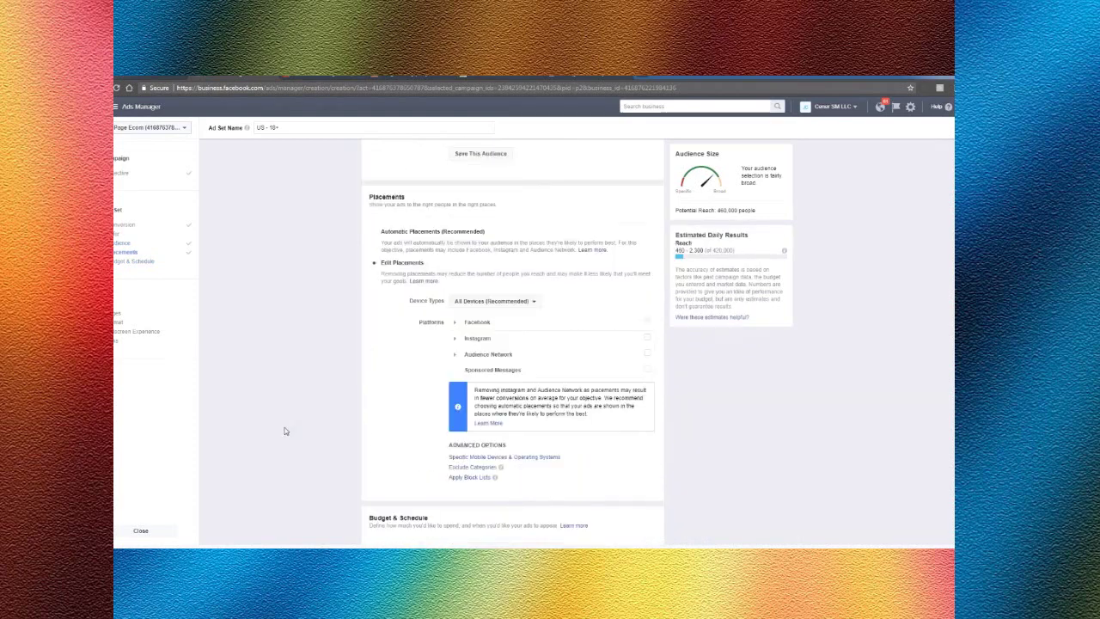
pyautogui.scroll(-9, 285, 432)
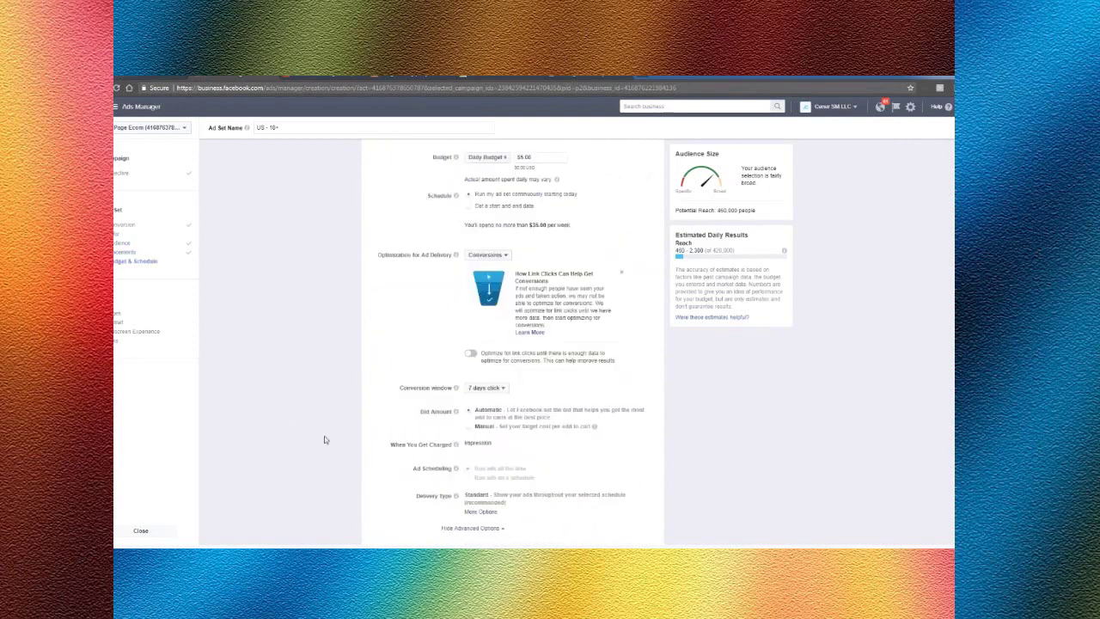
pyautogui.scroll(-1, 324, 439)
# Step: Continue to the ad setup and connect the Facebook page I Love All Cats for the existing-post ad
pyautogui.click(644, 528)
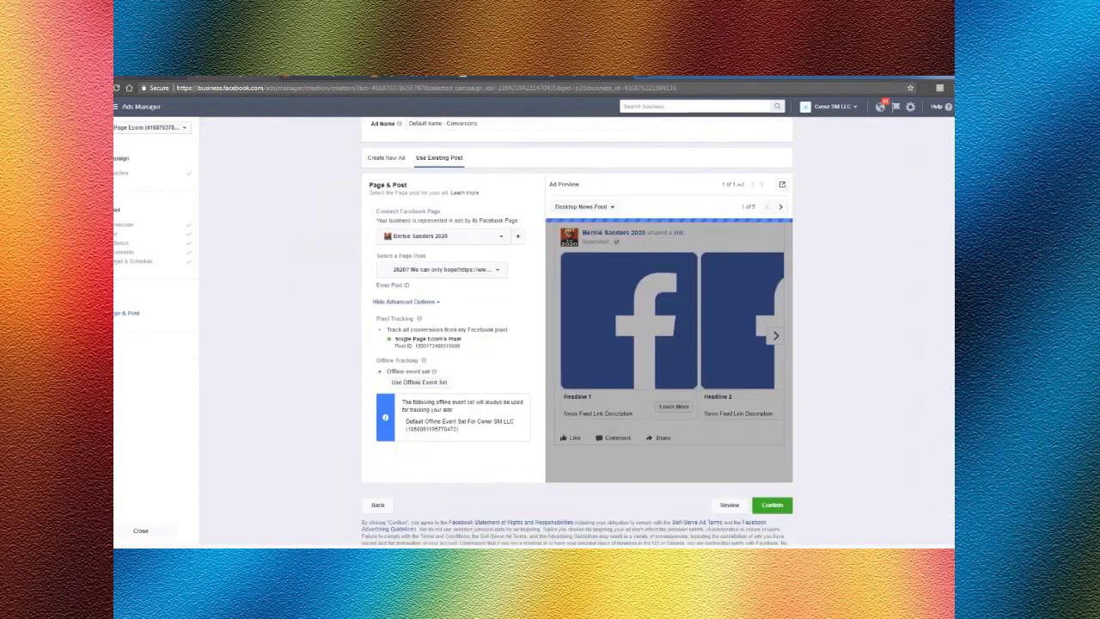
pyautogui.scroll(-1, 577, 333)
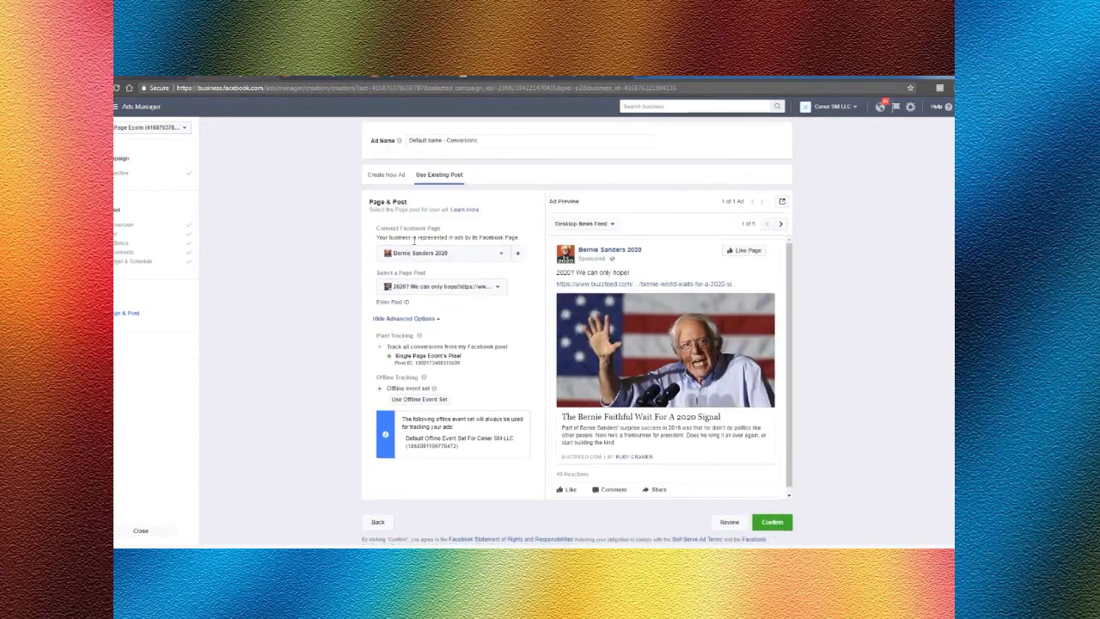
pyautogui.click(442, 253)
pyautogui.write('Cat')
pyautogui.click(415, 323)
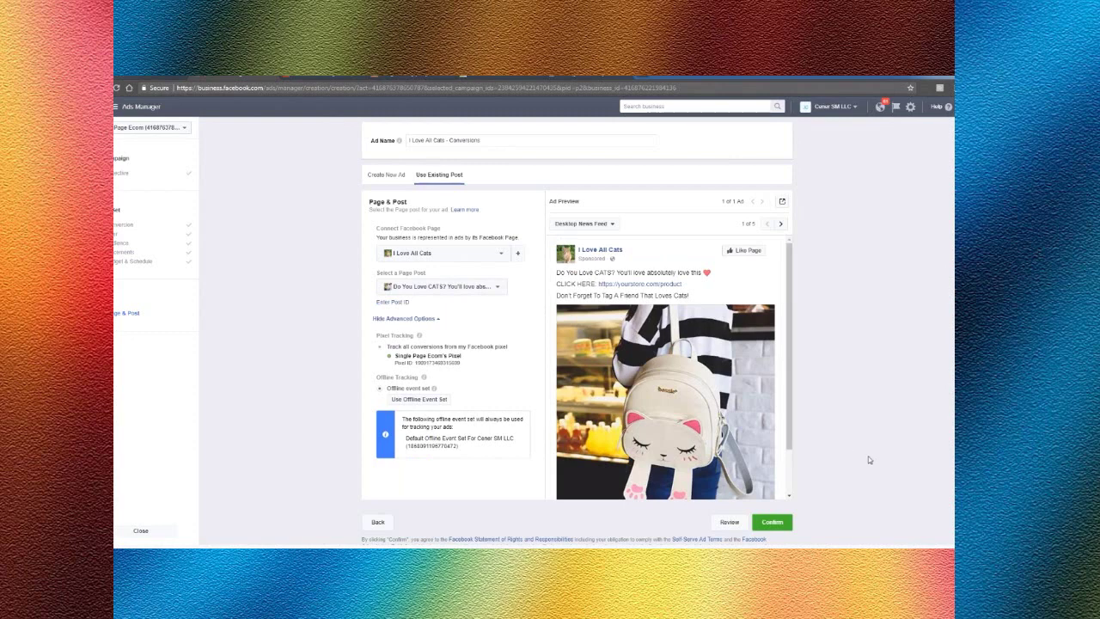
# Step: Confirm the ad with the cat backpack post and continue past the confirmation to the ads list
pyautogui.scroll(-1, 866, 461)
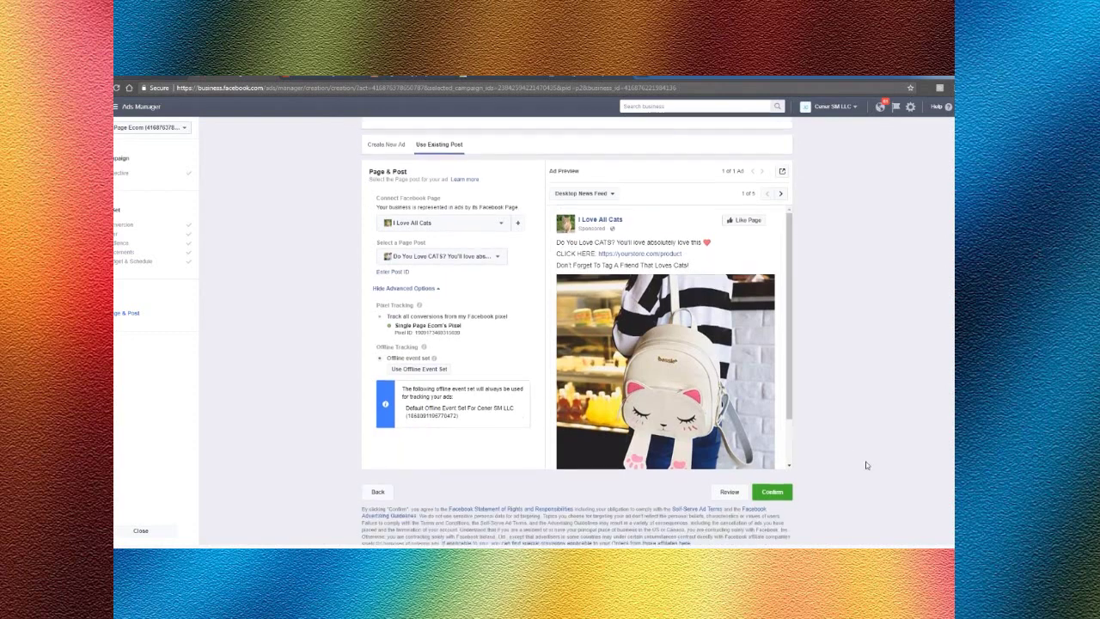
pyautogui.click(785, 491)
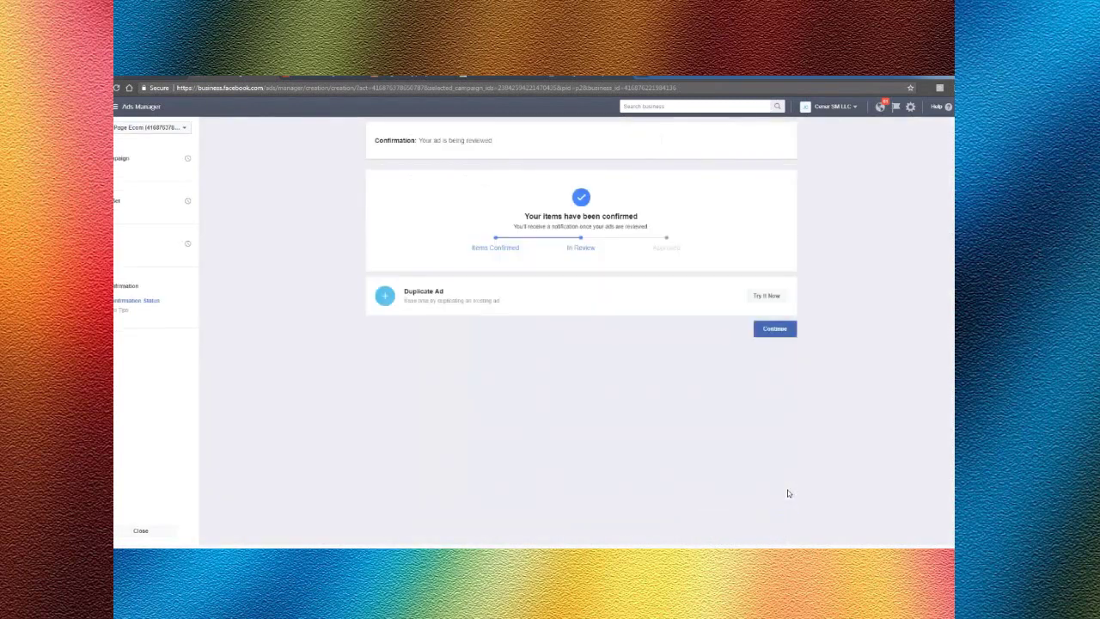
pyautogui.click(772, 330)
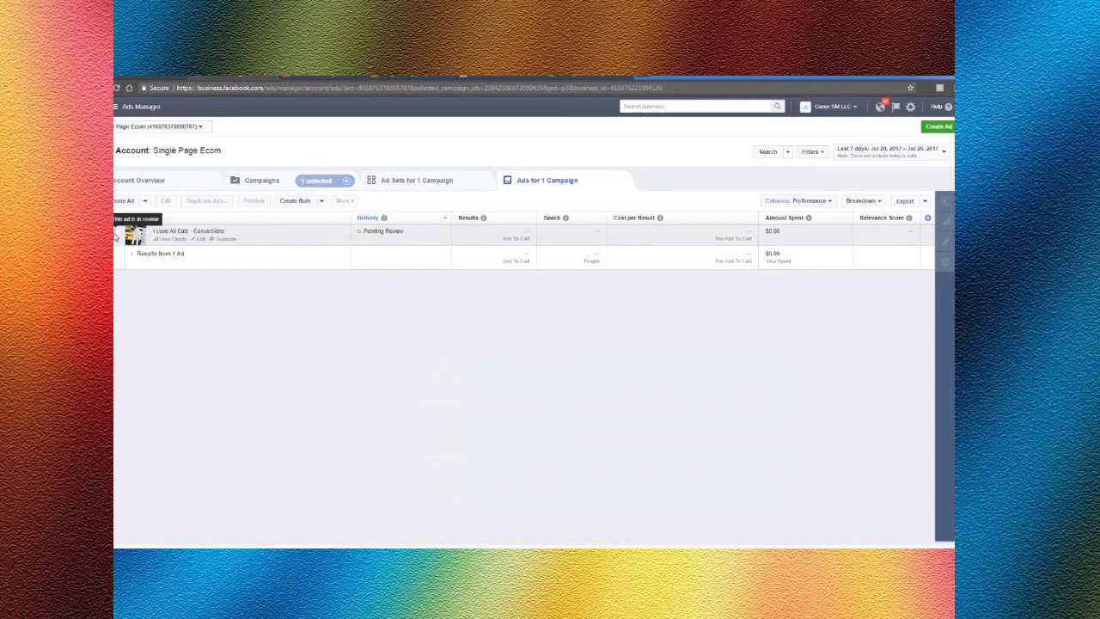
# Step: Examine the ad set of the Test Ad 1 campaign and return to the campaign list
pyautogui.click(308, 186)
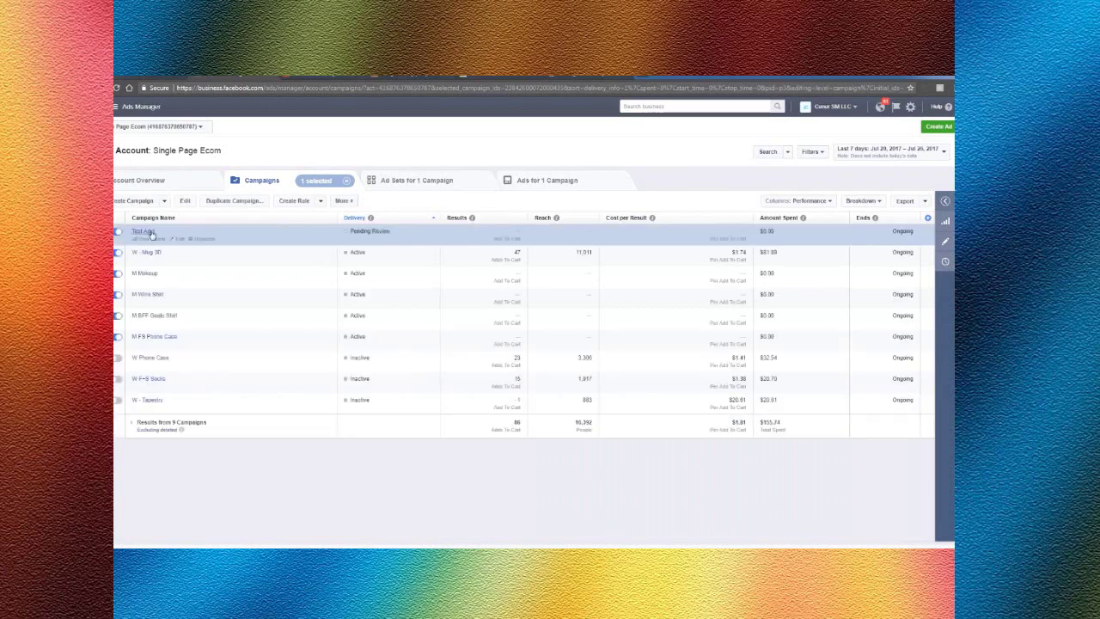
pyautogui.click(143, 231)
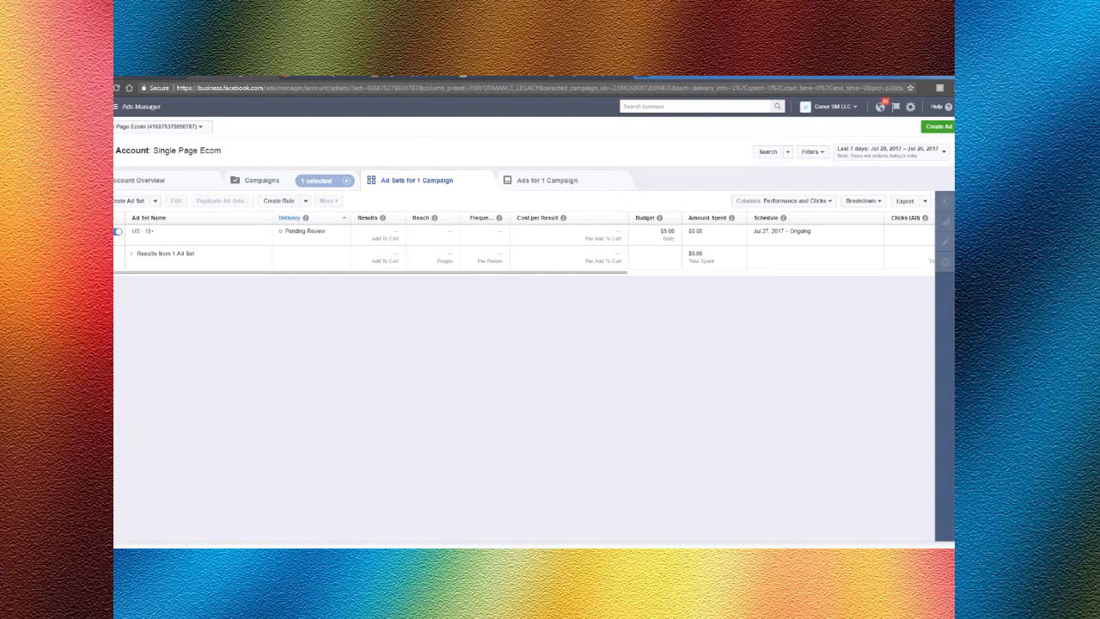
pyautogui.click(251, 181)
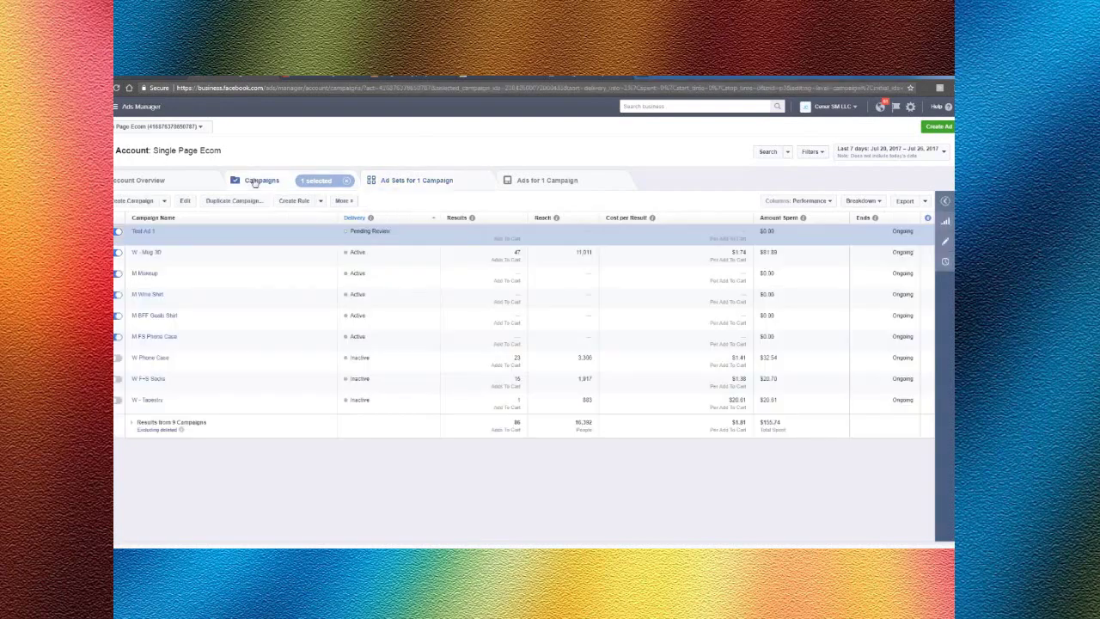
# Step: Examine the ad sets of the W - Mug 3D campaign, selecting IG 1 and clearing that selection again
pyautogui.click(153, 253)
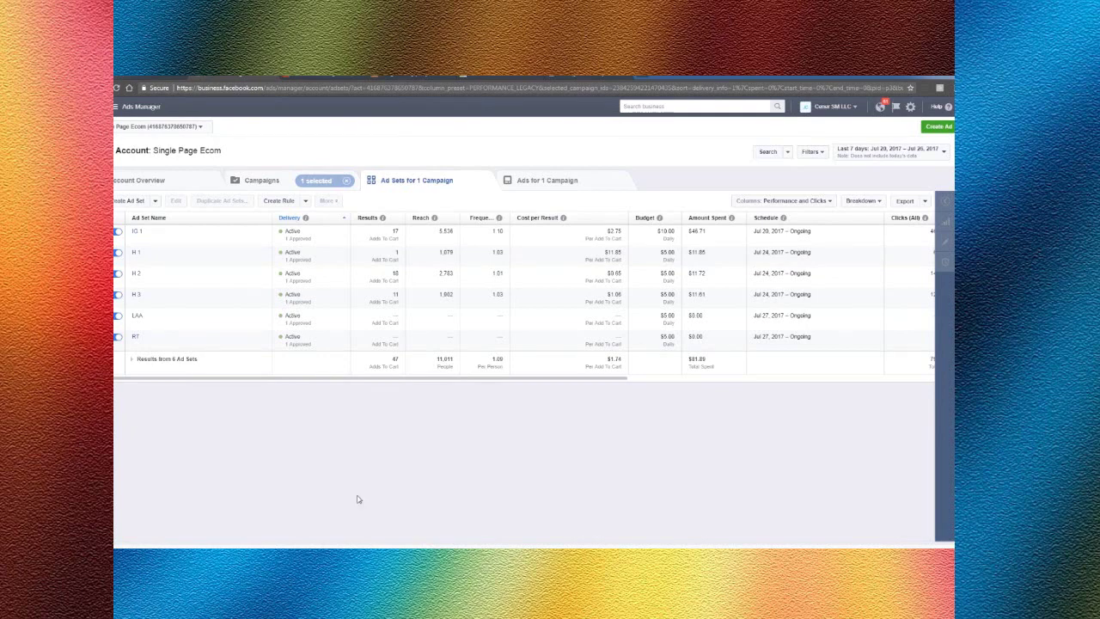
pyautogui.click(117, 232)
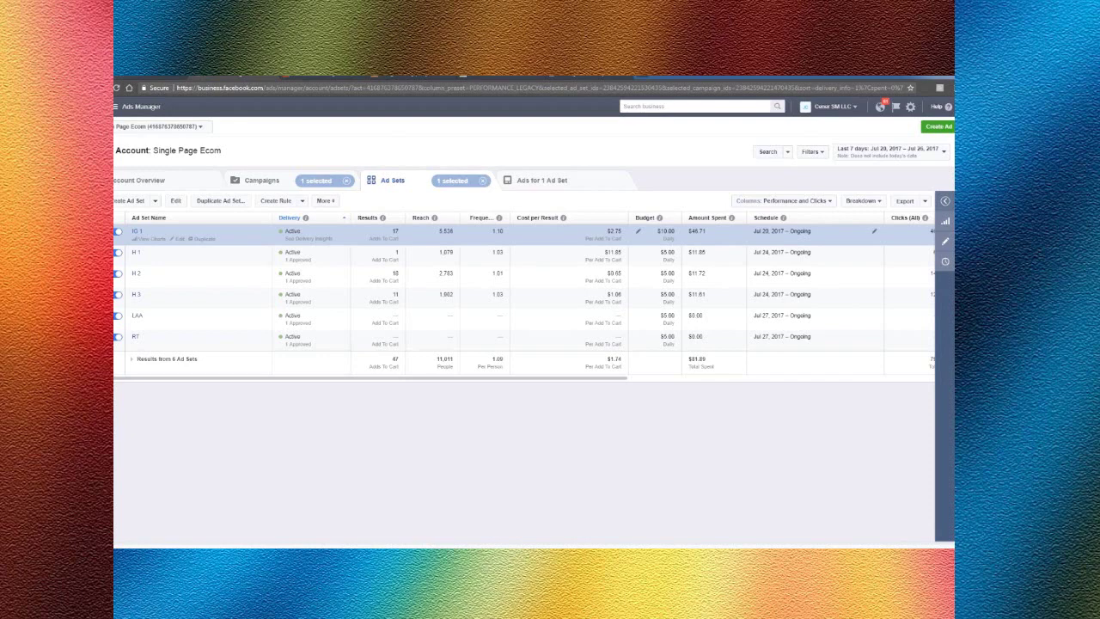
pyautogui.click(482, 180)
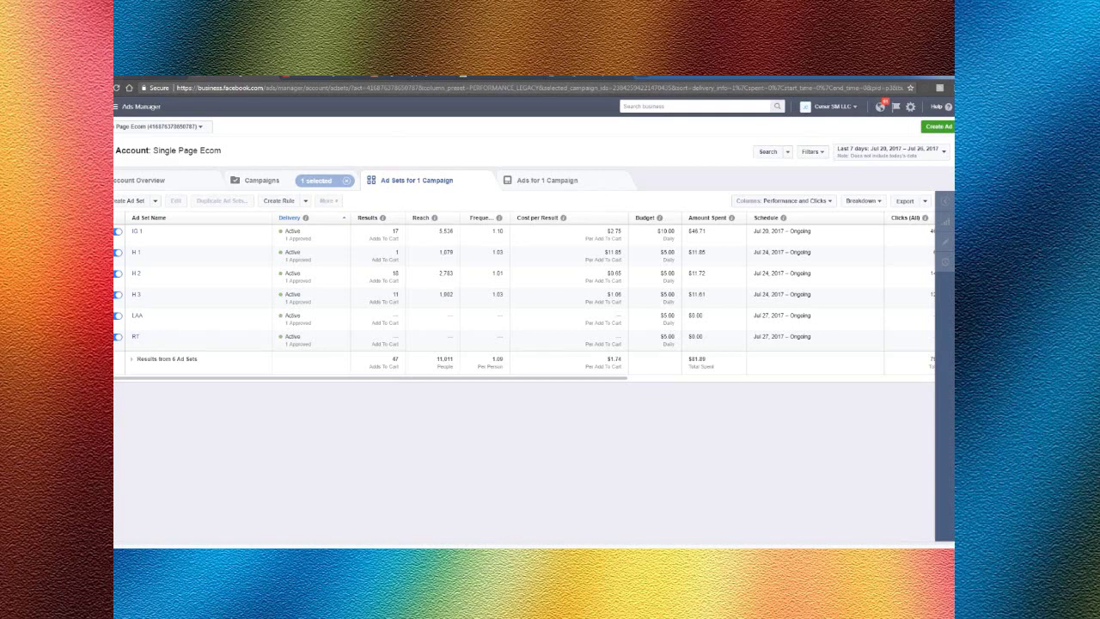
# Step: Switch to the THESHOPIFYWEBBY presentation in Keynote and show the slide The GREATEST SIN Of Shopify/E-Com, selecting its Product In Your Store box
pyautogui.press('super+Tab')
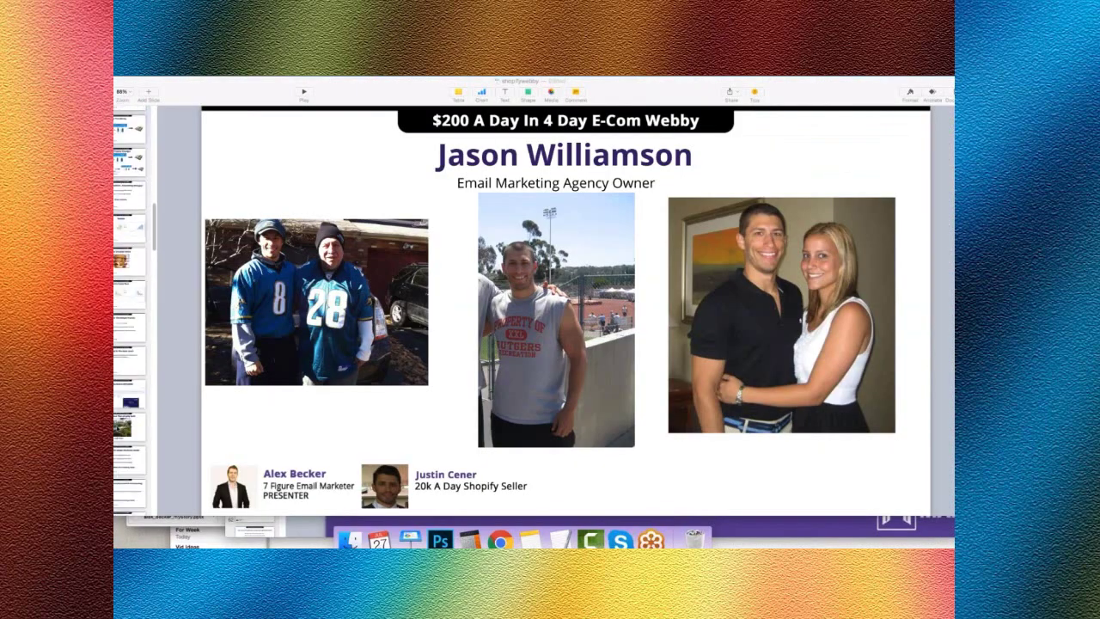
pyautogui.scroll(-10, 122, 423)
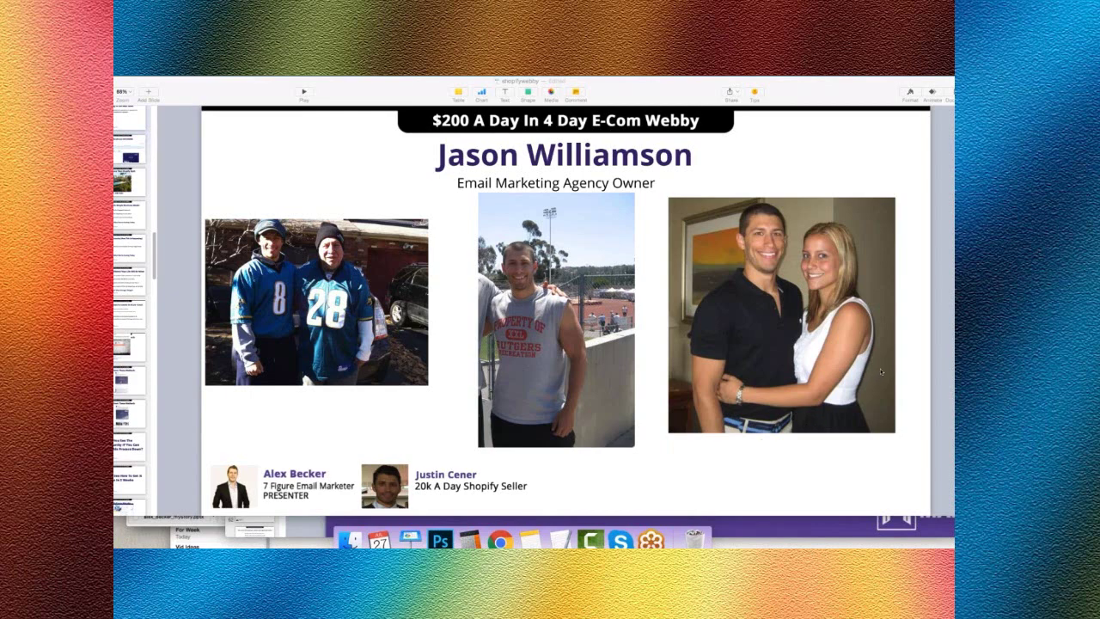
pyautogui.click(750, 523)
pyautogui.moveTo(520, 104); pyautogui.dragTo(412, 91)
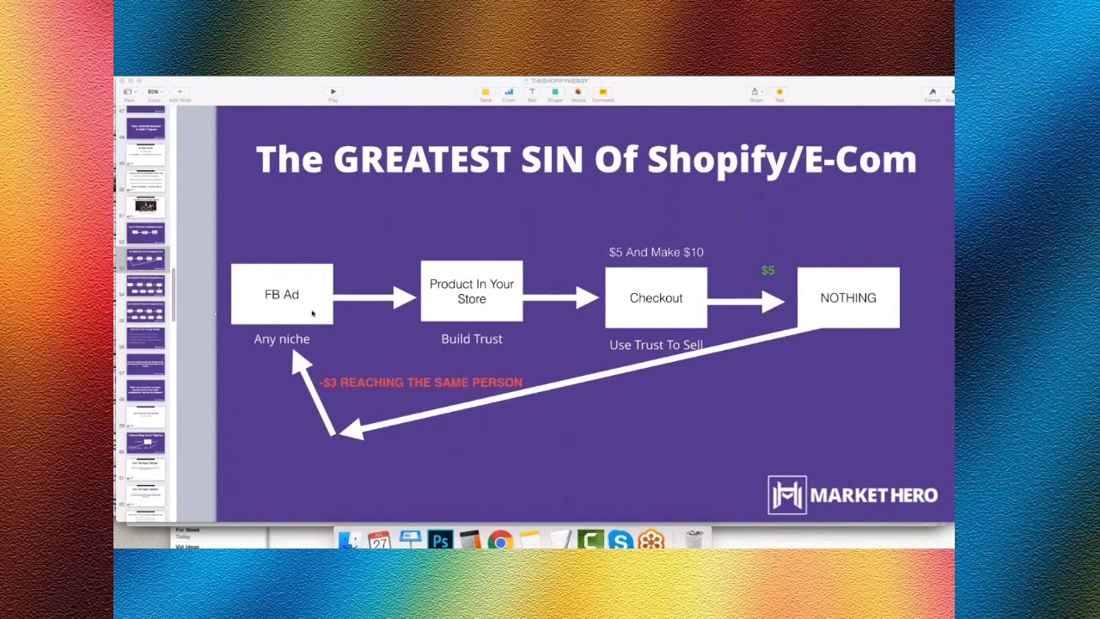
pyautogui.click(467, 256)
pyautogui.click(483, 285)
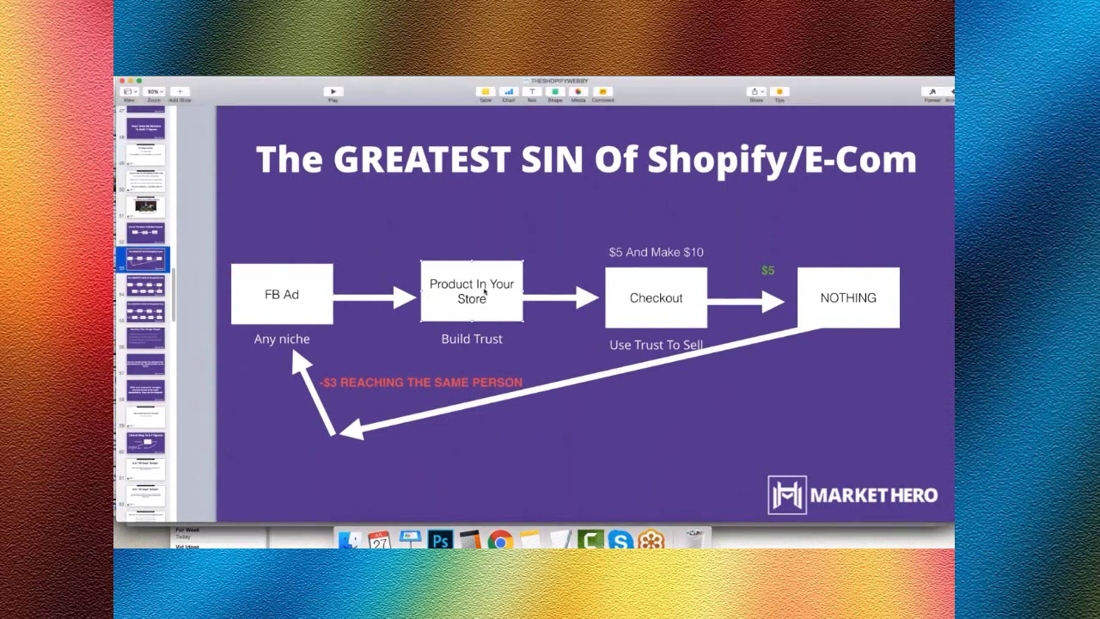
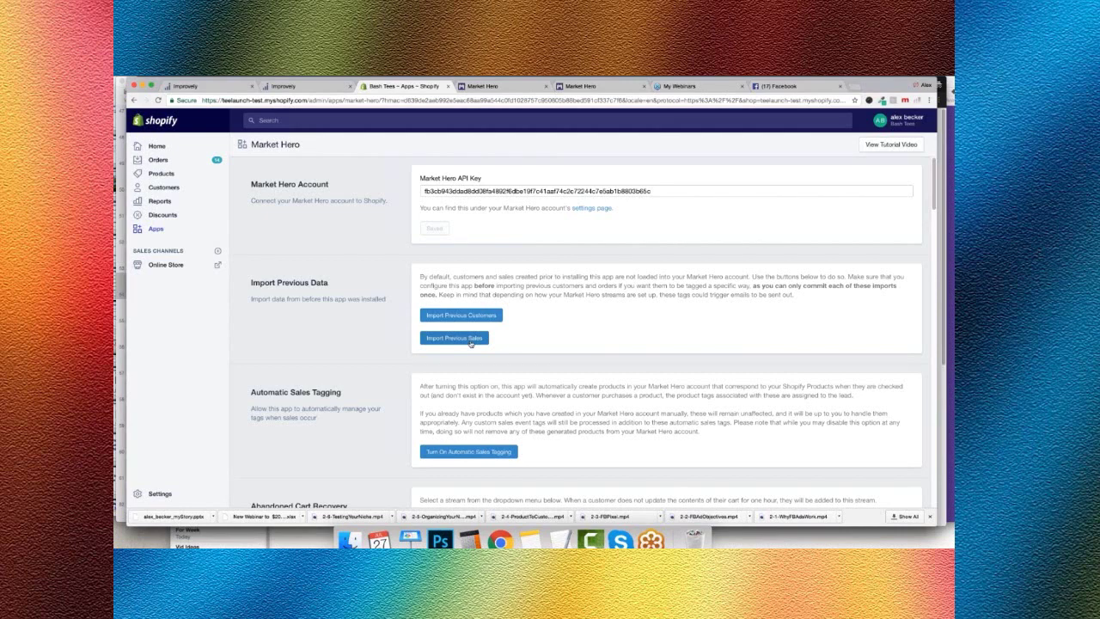
# Step: Switch to Market Hero and generate the lifetime value (LTV) for the full leads list
pyautogui.click(593, 86)
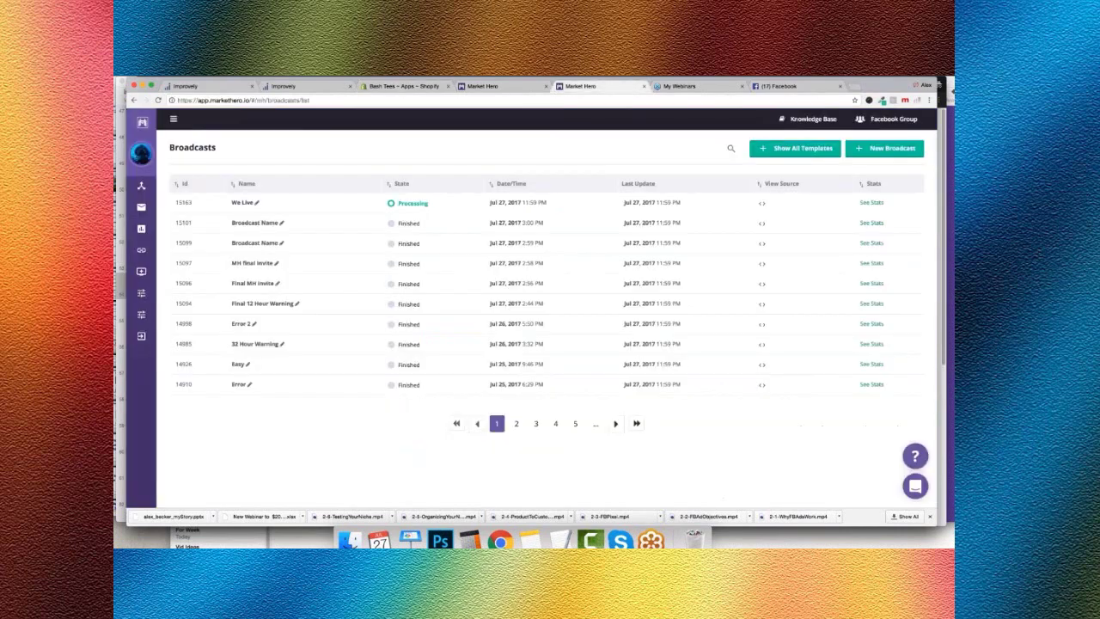
pyautogui.click(141, 250)
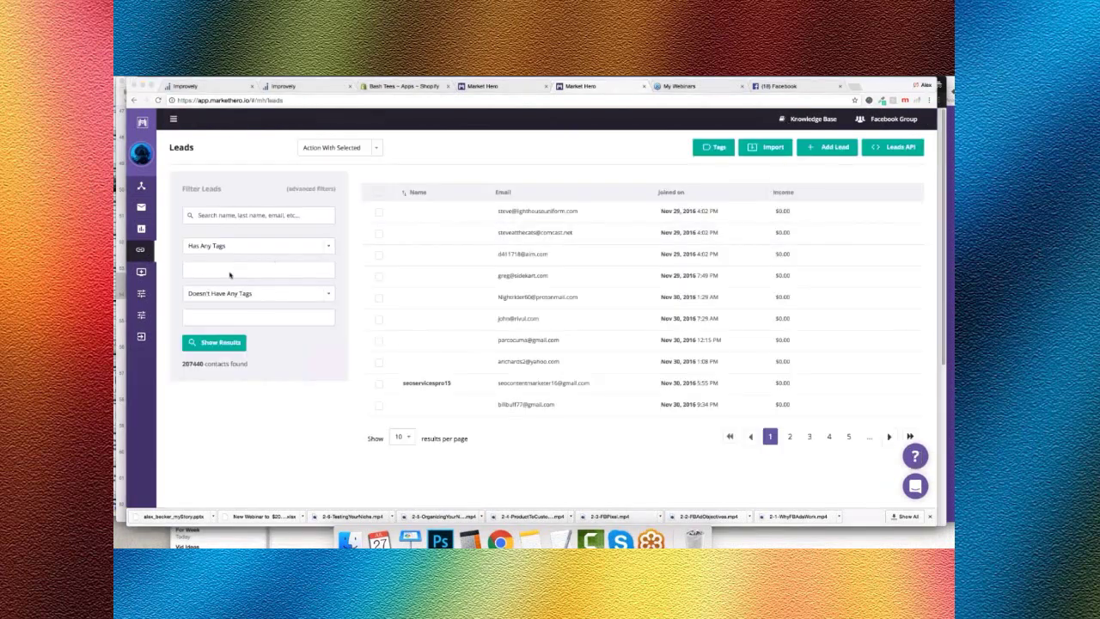
pyautogui.click(376, 150)
pyautogui.click(377, 149)
pyautogui.click(328, 167)
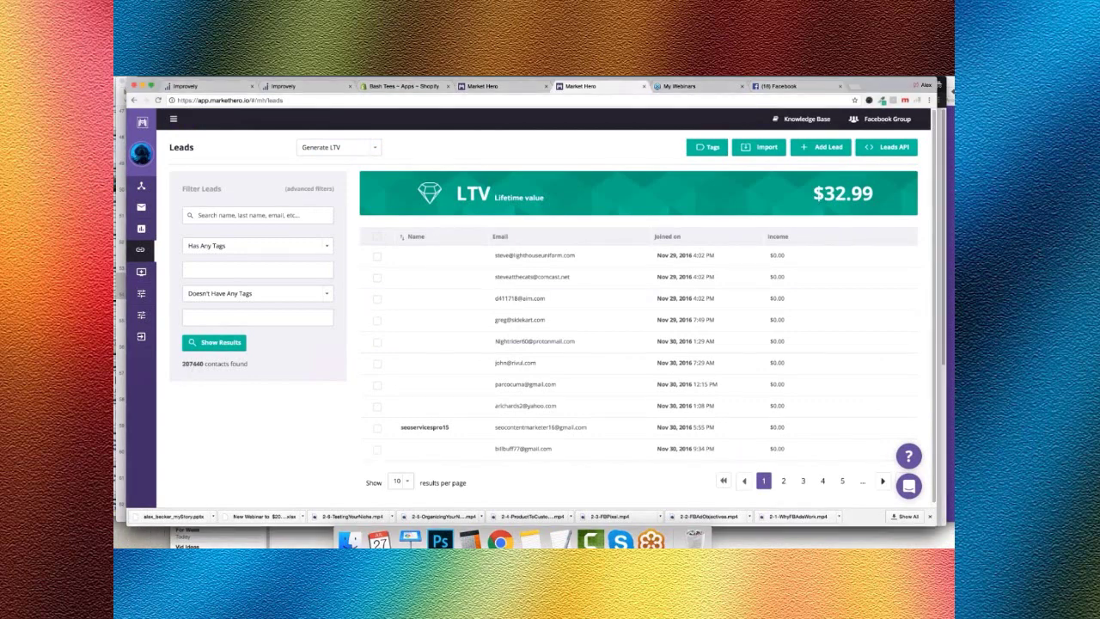
pyautogui.tripleClick(844, 193)
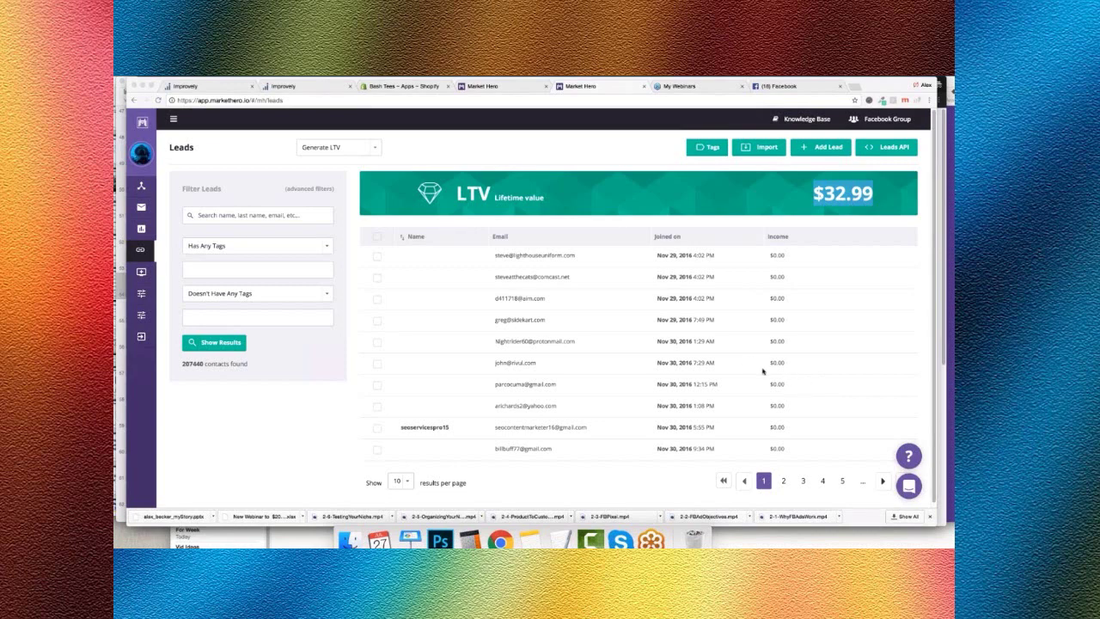
# Step: Compare the Market Hero app's import options in Shopify with the lifetime value shown on the Market Hero leads page
pyautogui.click(404, 86)
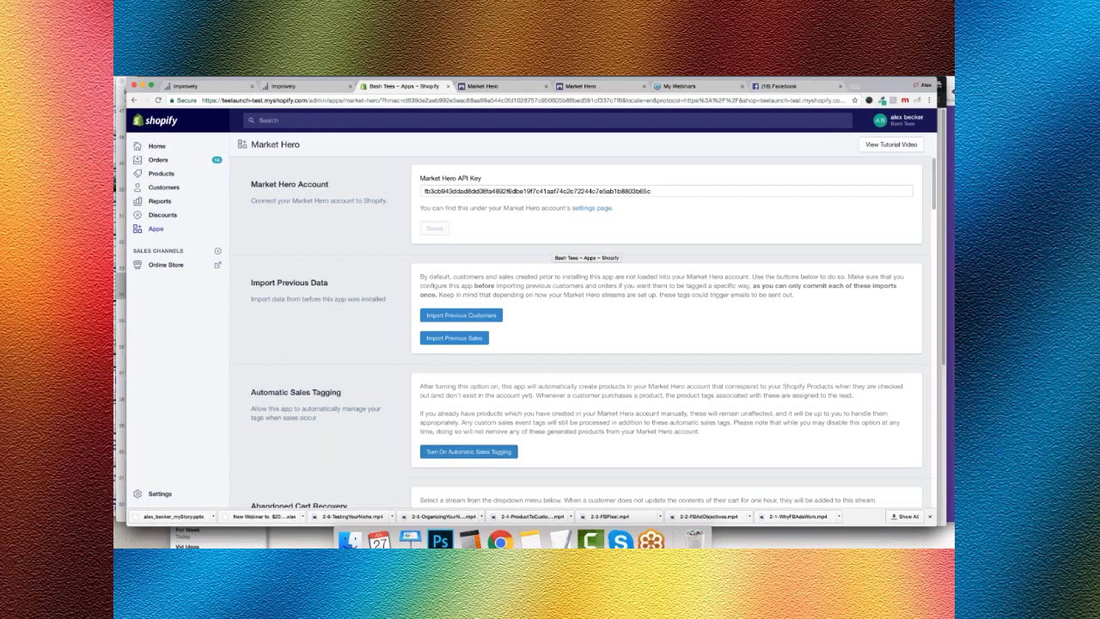
pyautogui.click(508, 86)
pyautogui.click(594, 87)
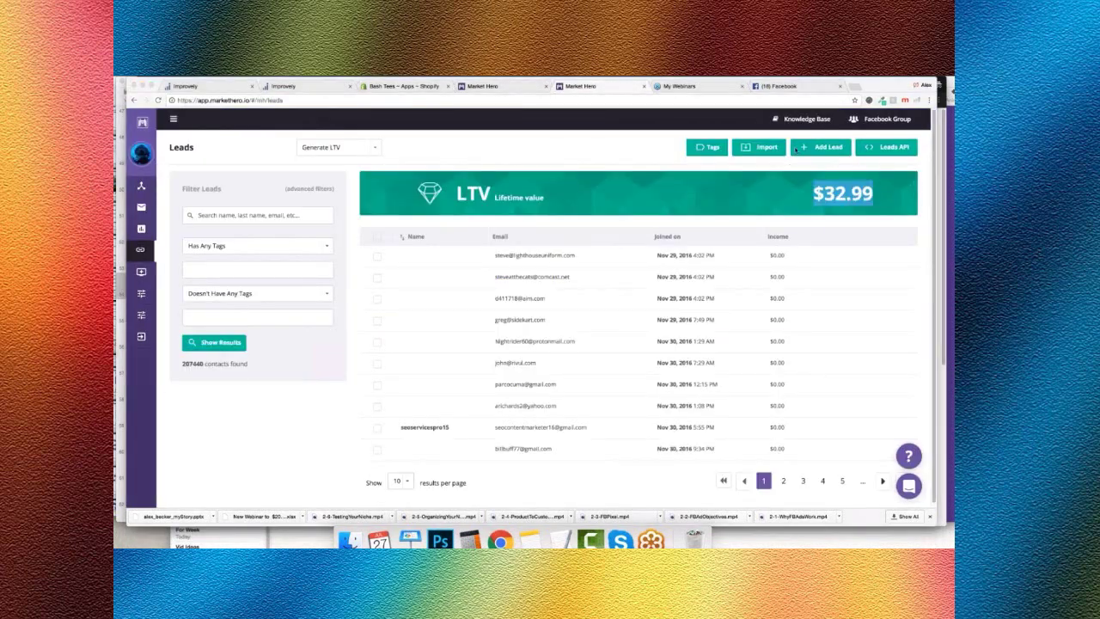
pyautogui.click(507, 87)
pyautogui.click(404, 87)
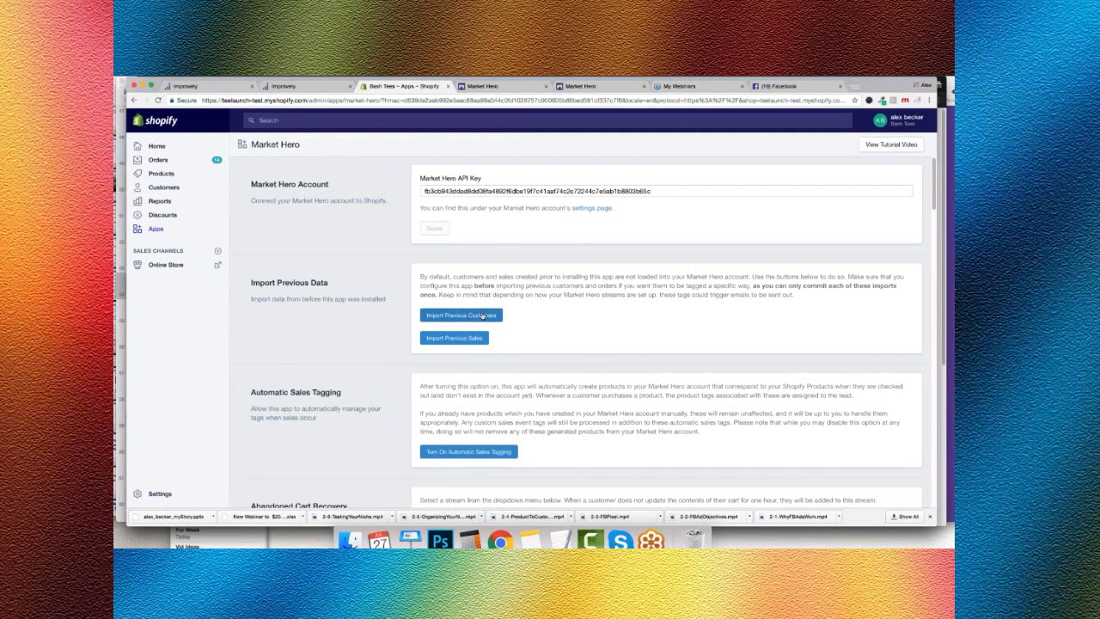
# Step: Switch back to Market Hero and start a new email broadcast
pyautogui.click(503, 87)
pyautogui.click(584, 87)
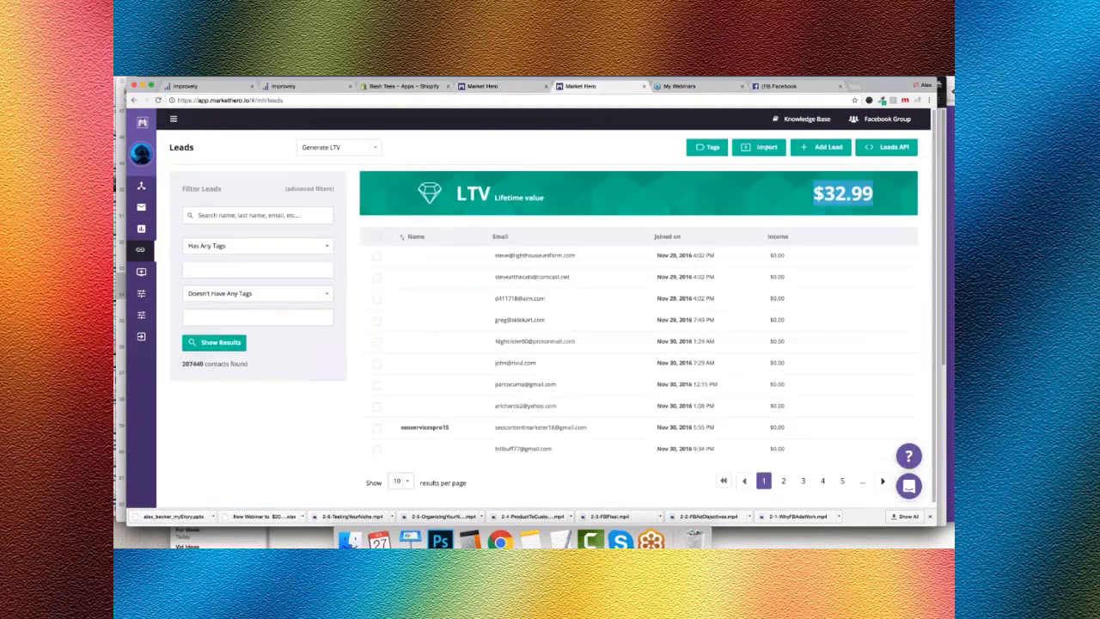
pyautogui.click(141, 206)
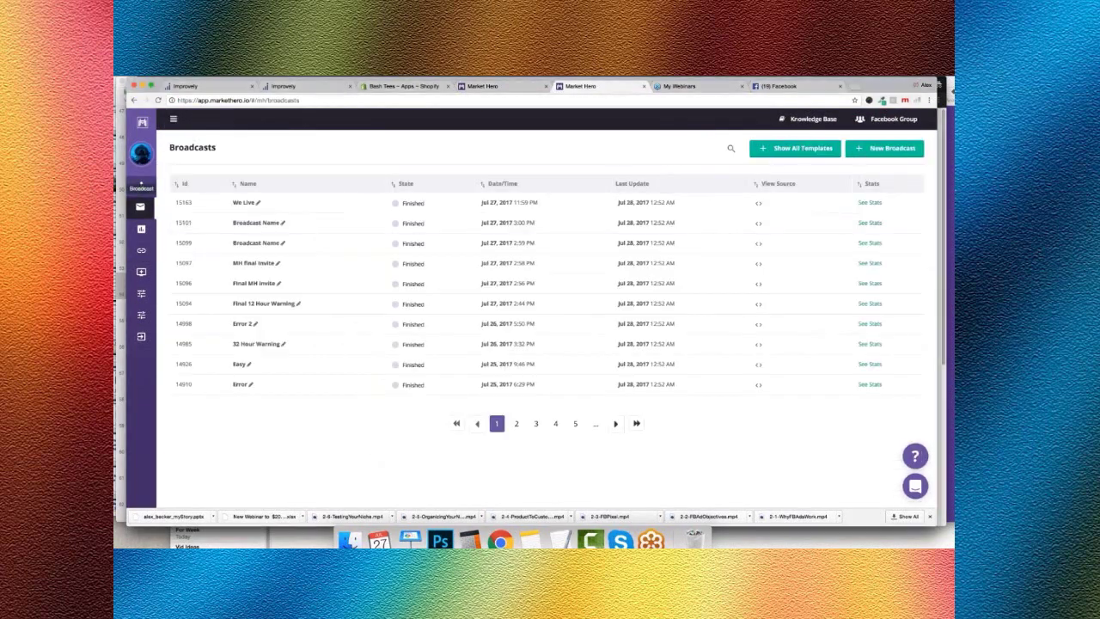
pyautogui.click(870, 149)
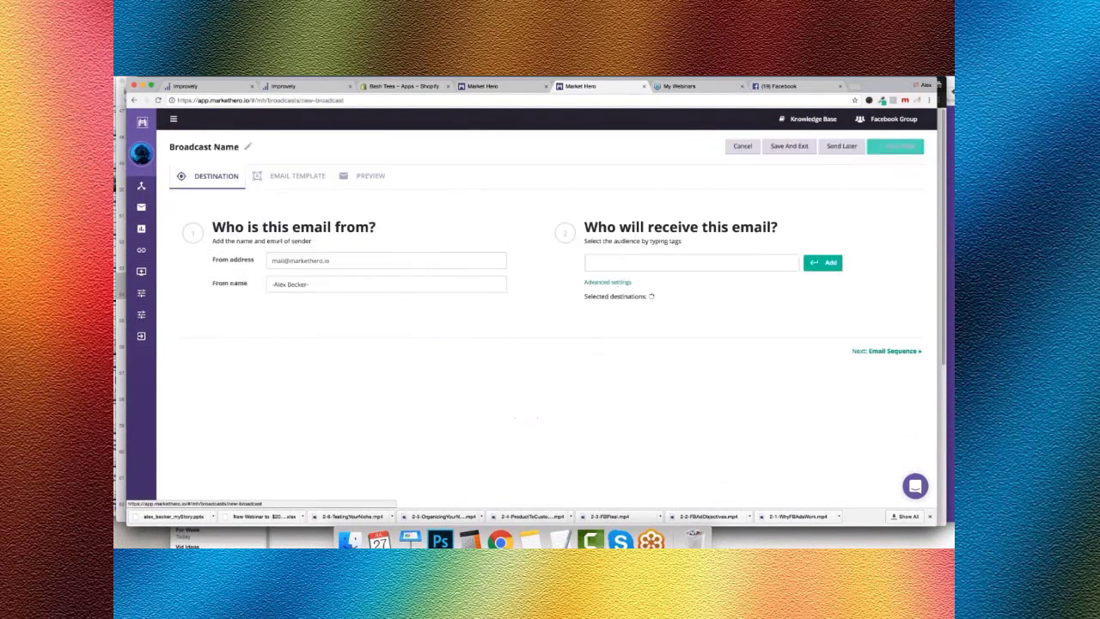
# Step: Add the $marketherotrial tag as the audience that will receive the email broadcast
pyautogui.write('s')
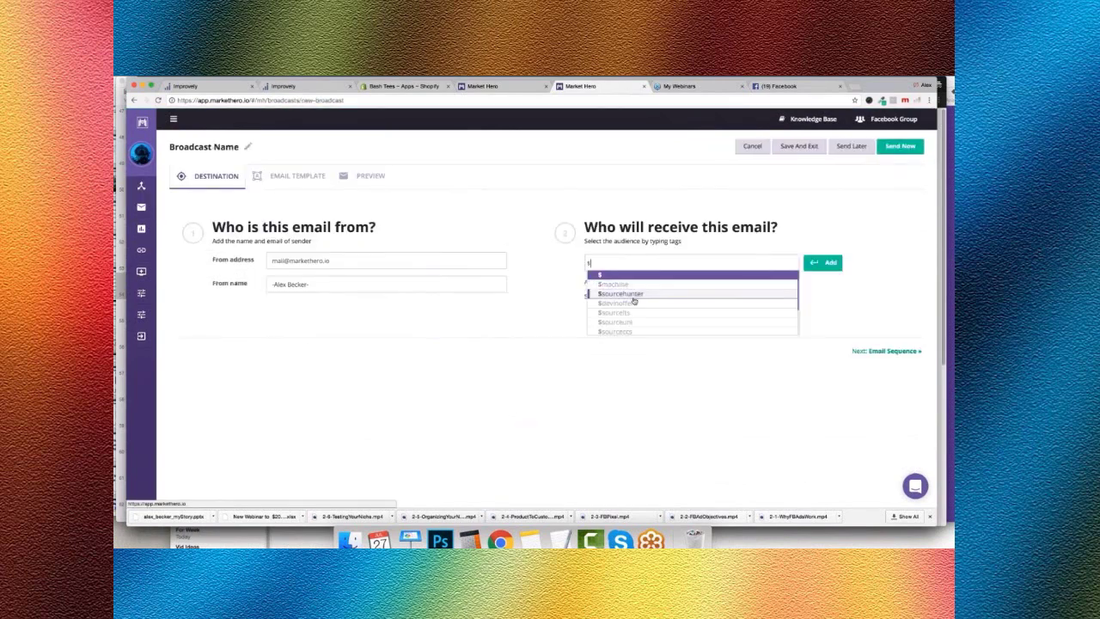
pyautogui.write('mar')
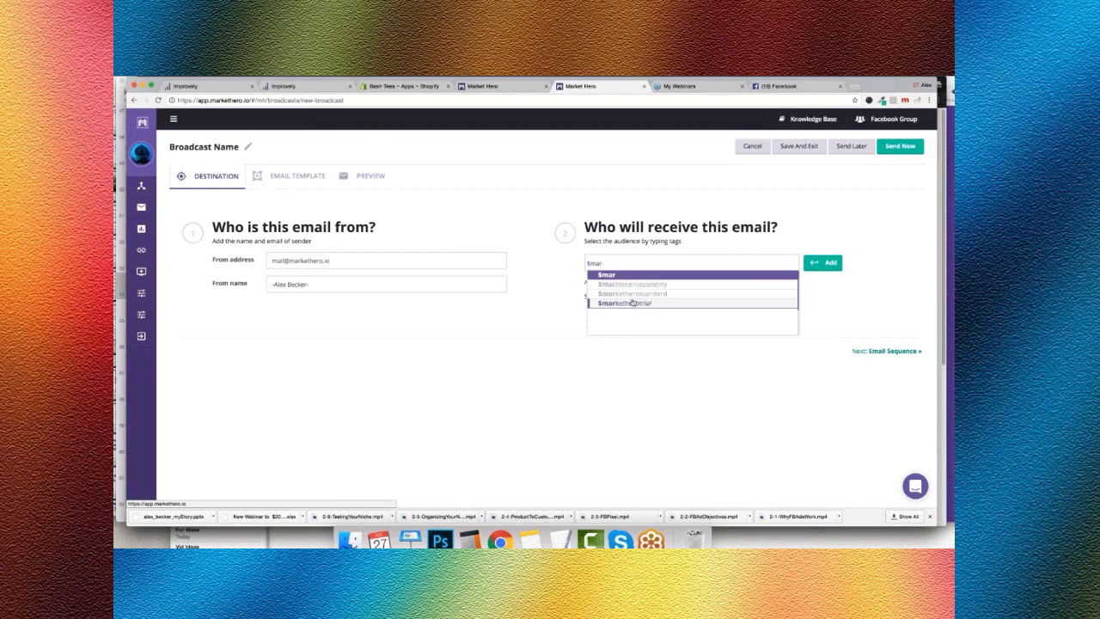
pyautogui.click(653, 303)
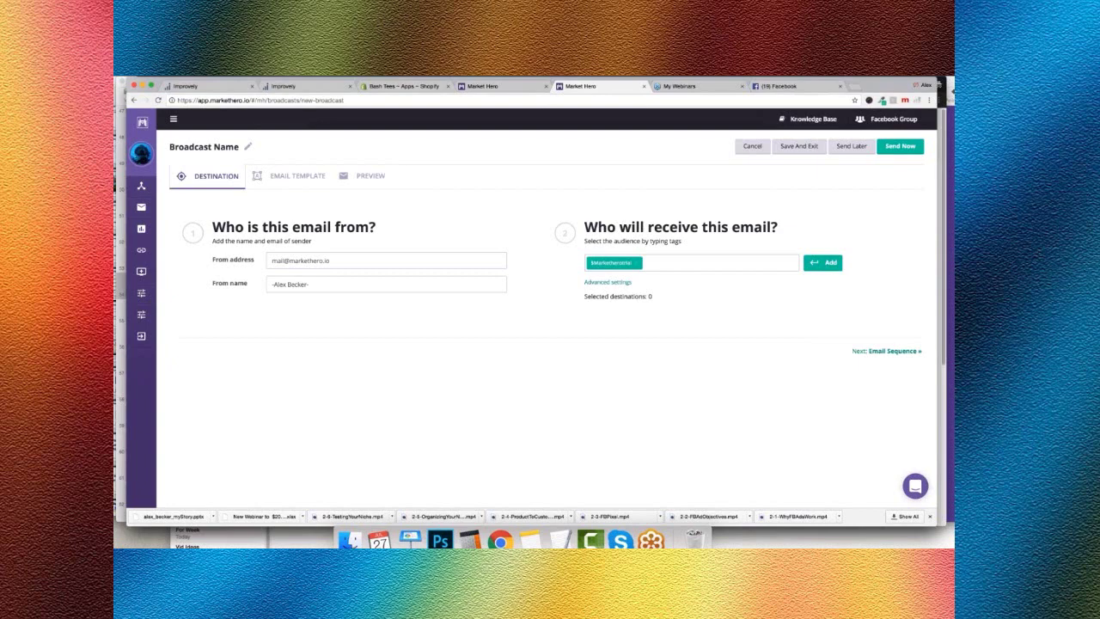
pyautogui.click(822, 262)
# Step: Exclude leads tagged $sourcehunter from the broadcast audience using the advanced Does not have any condition
pyautogui.click(608, 282)
pyautogui.click(741, 296)
pyautogui.click(688, 262)
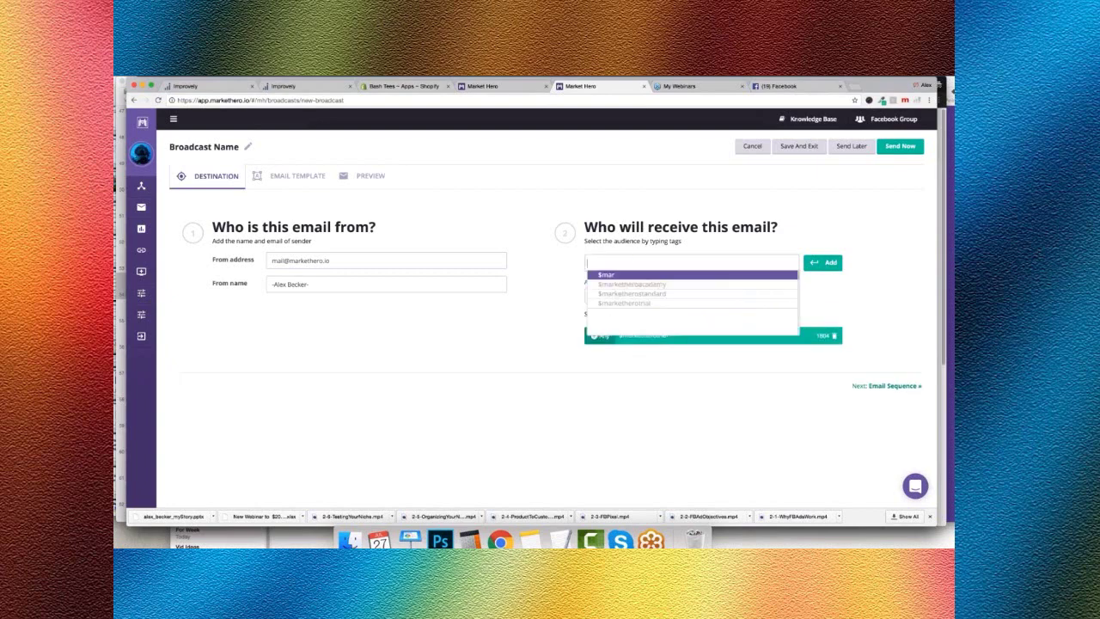
pyautogui.write('$')
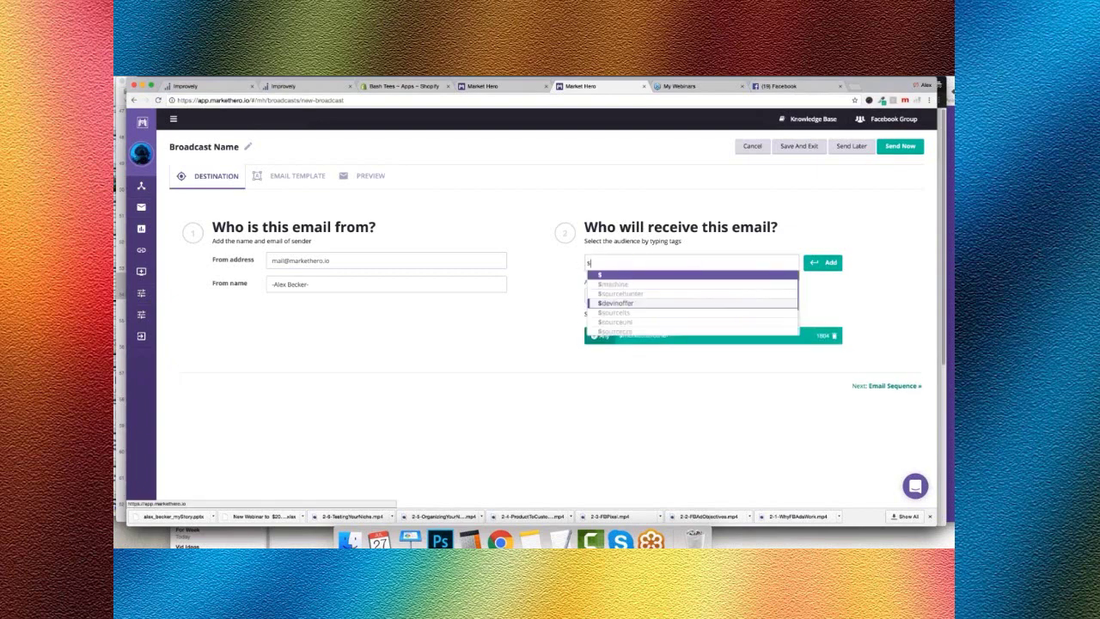
pyautogui.click(621, 293)
pyautogui.click(822, 262)
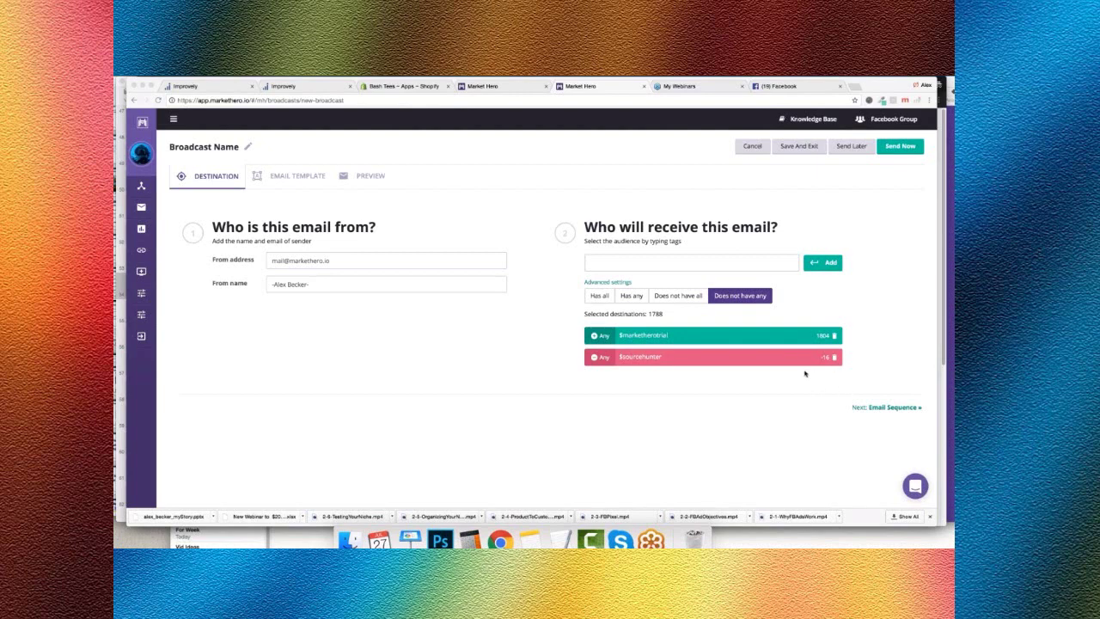
# Step: In the Market Hero app in Shopify, choose Shopify Cart Abandon as the abandoned cart recovery stream
pyautogui.click(414, 87)
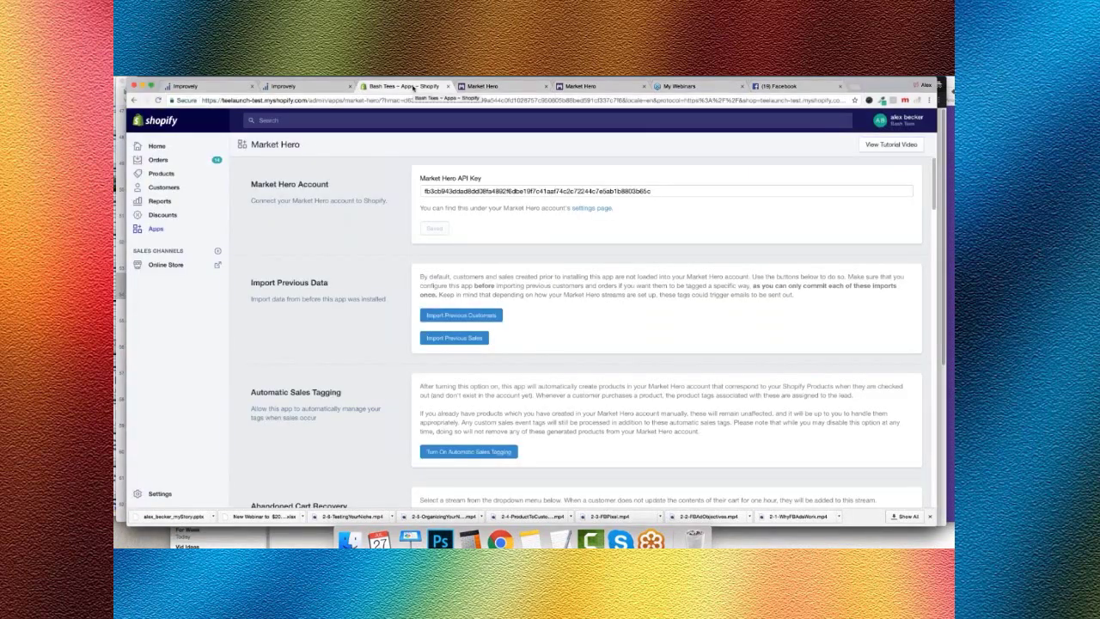
pyautogui.click(509, 89)
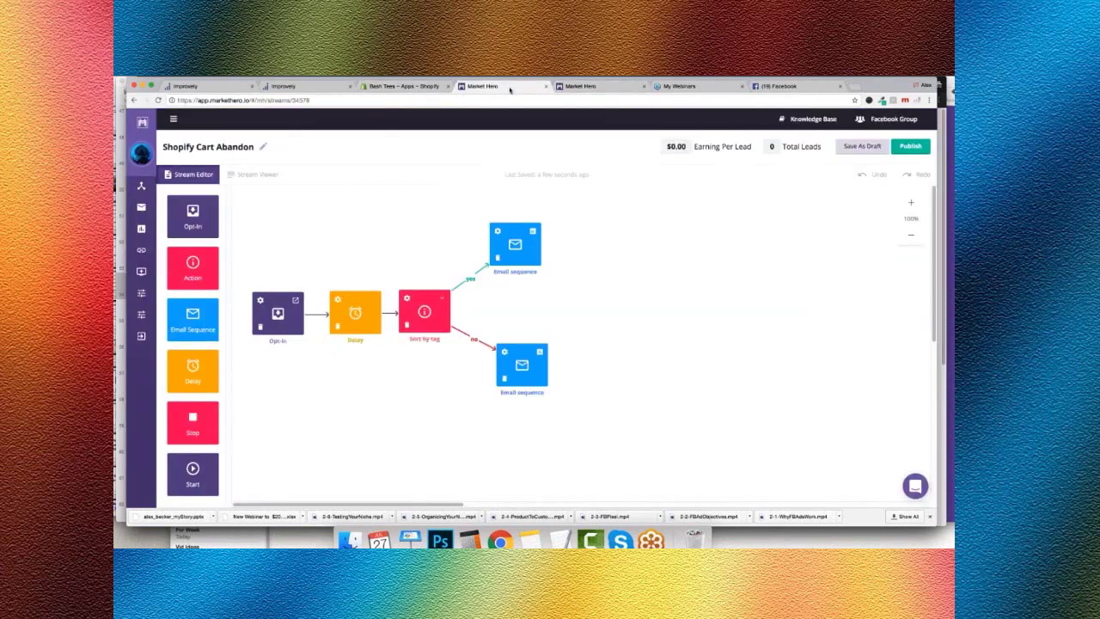
pyautogui.click(404, 87)
pyautogui.scroll(-3, 487, 370)
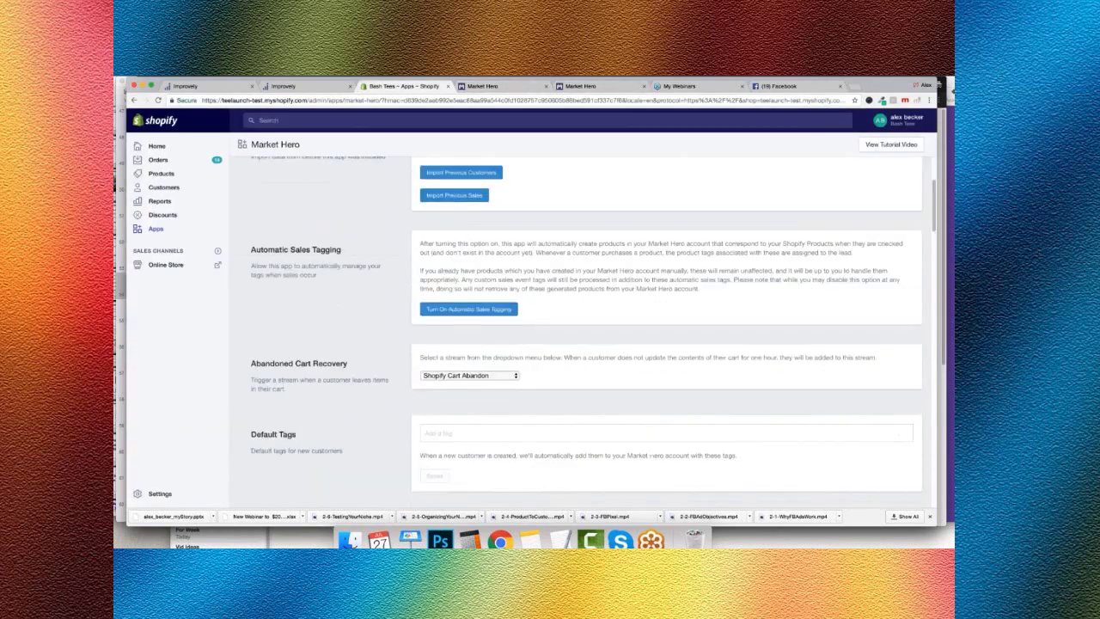
pyautogui.click(487, 375)
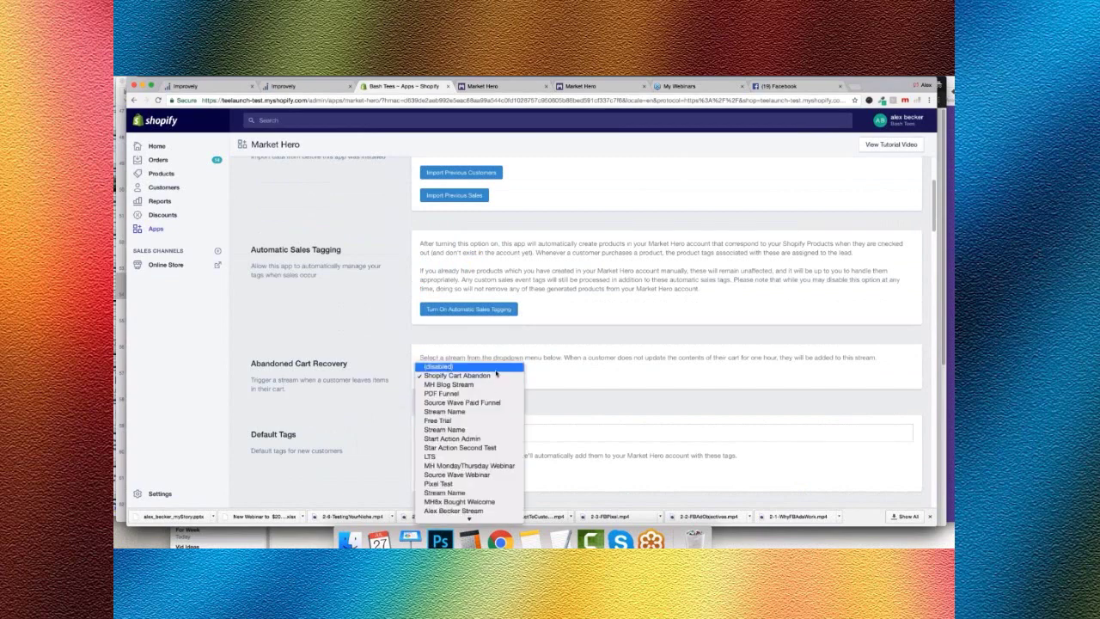
pyautogui.click(493, 378)
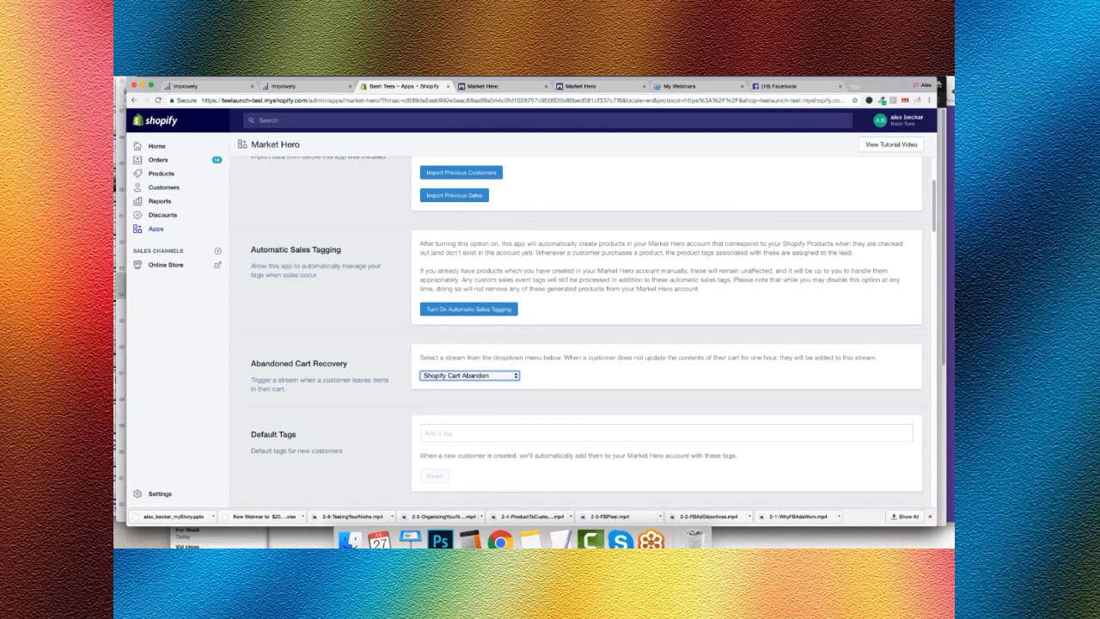
# Step: Switch to the Shopify Cart Abandon stream in Market Hero and view the $ tags offered in its Sort by tag settings
pyautogui.click(580, 85)
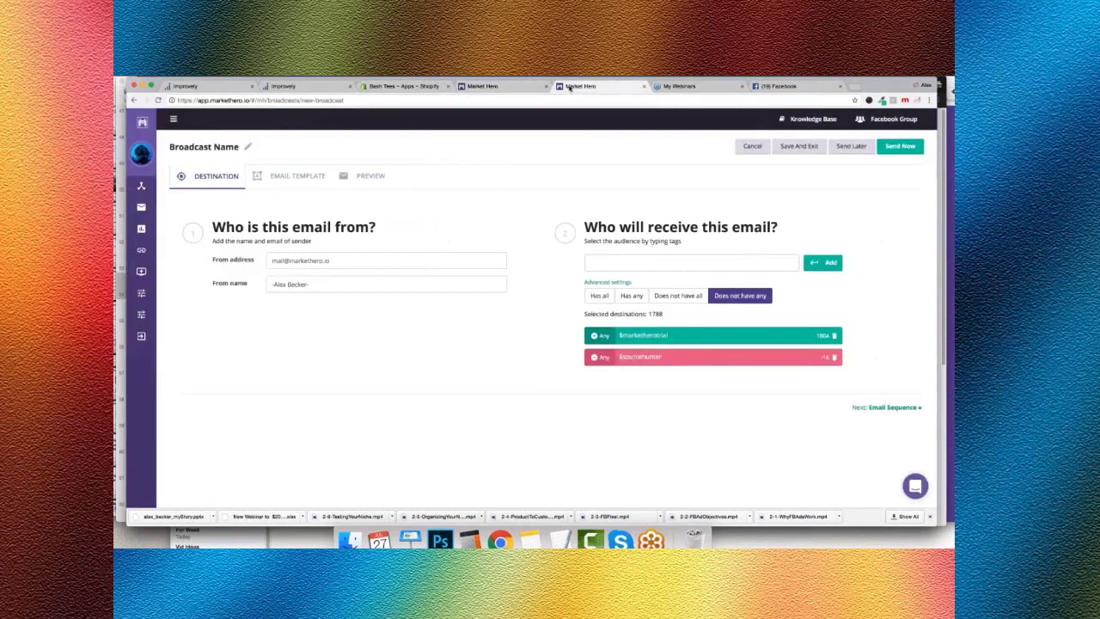
pyautogui.click(505, 86)
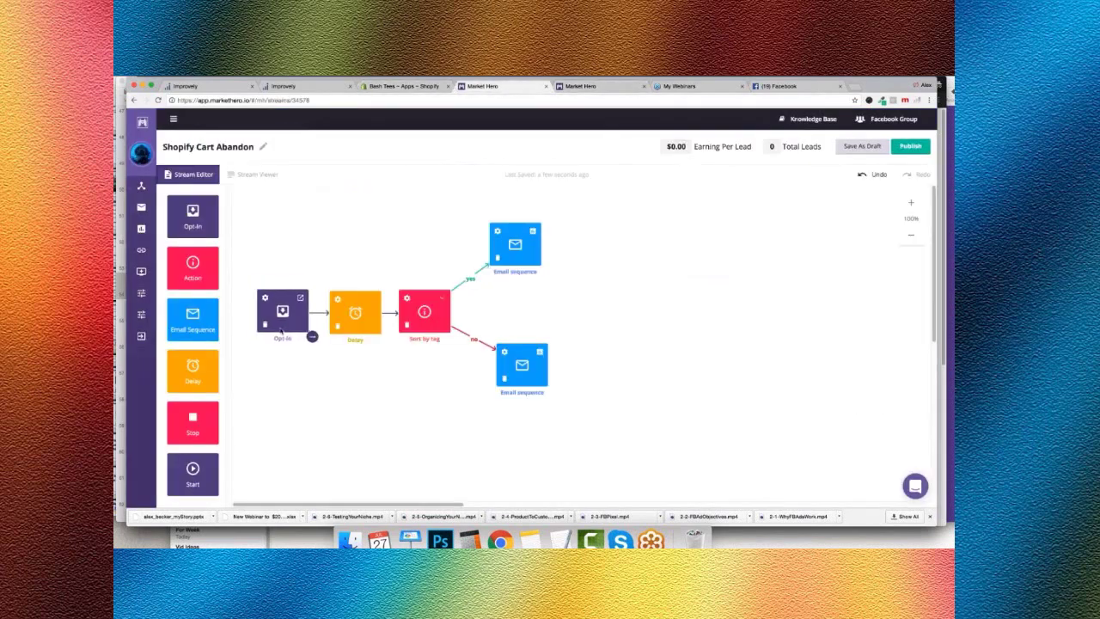
pyautogui.moveTo(354, 318)
pyautogui.mouseDown()
pyautogui.moveTo(341, 324)
pyautogui.moveTo(368, 329)
pyautogui.moveTo(338, 327)
pyautogui.moveTo(350, 316)
pyautogui.mouseUp()
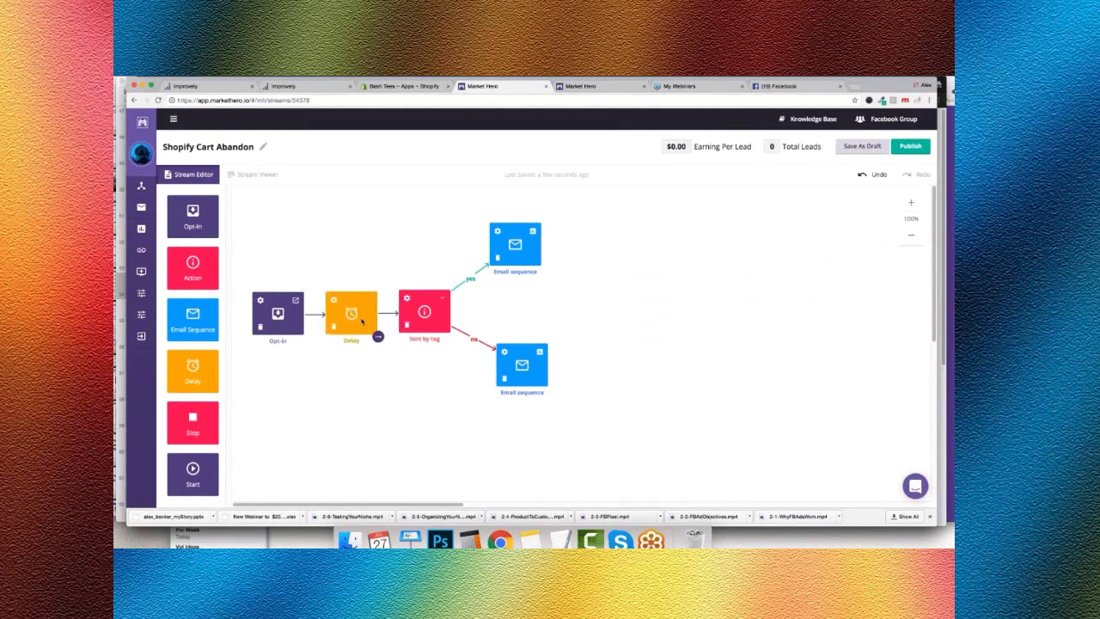
pyautogui.click(407, 298)
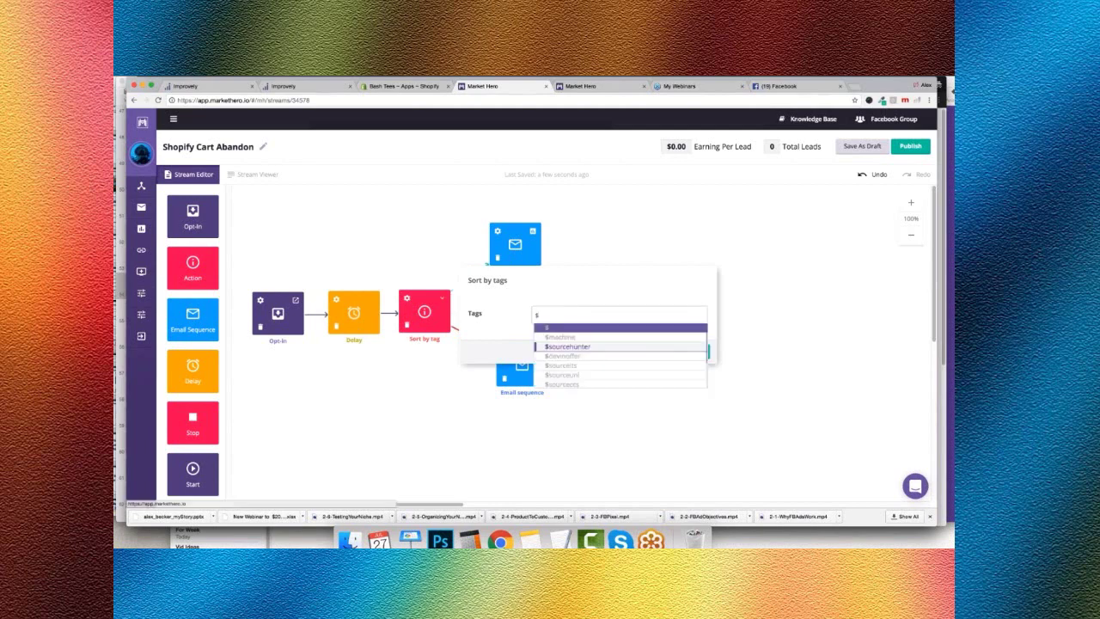
pyautogui.click(608, 260)
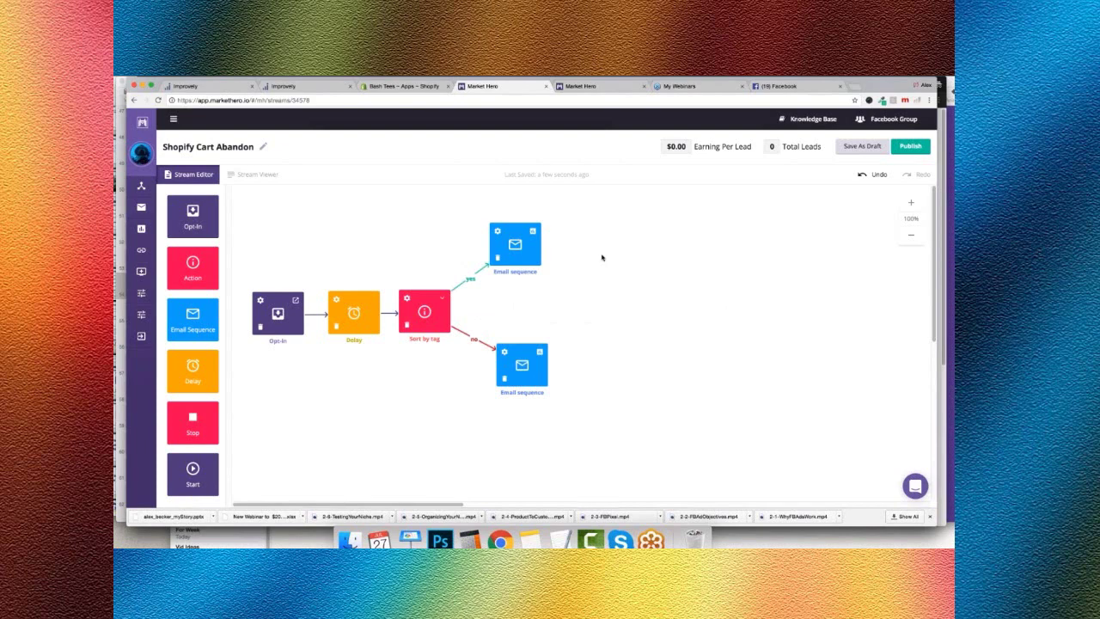
# Step: Move the no-branch email sequence slightly closer to the yes-branch one and recheck the abandoned cart setting in Shopify
pyautogui.moveTo(524, 367)
pyautogui.mouseDown()
pyautogui.moveTo(533, 359)
pyautogui.moveTo(509, 364)
pyautogui.moveTo(528, 358)
pyautogui.moveTo(511, 353)
pyautogui.mouseUp()
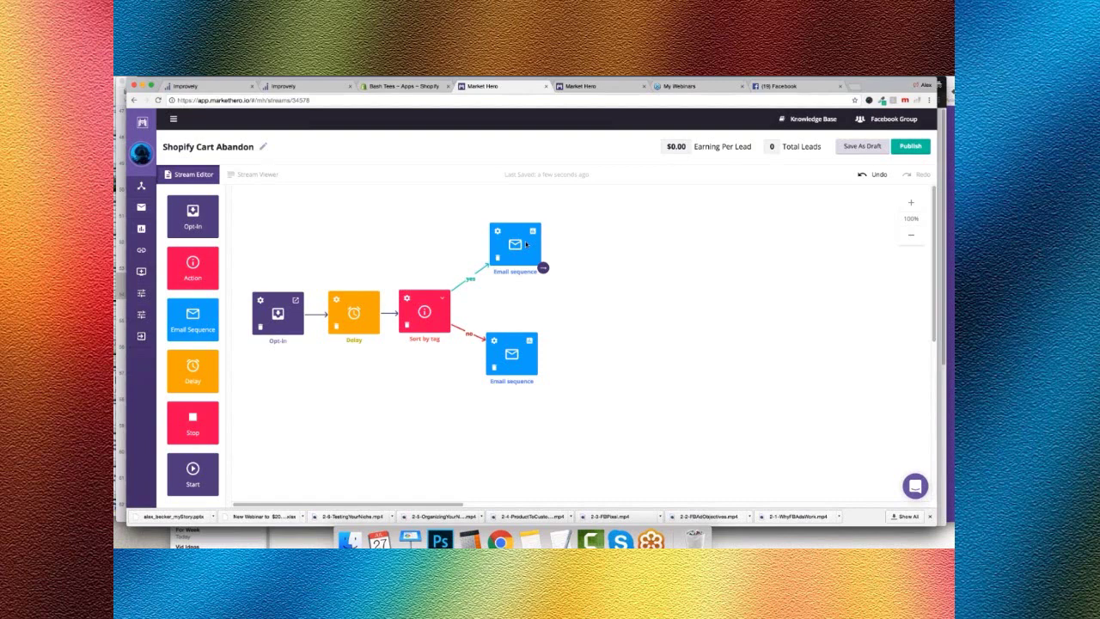
pyautogui.moveTo(525, 247)
pyautogui.mouseDown()
pyautogui.moveTo(535, 253)
pyautogui.moveTo(512, 248)
pyautogui.mouseUp()
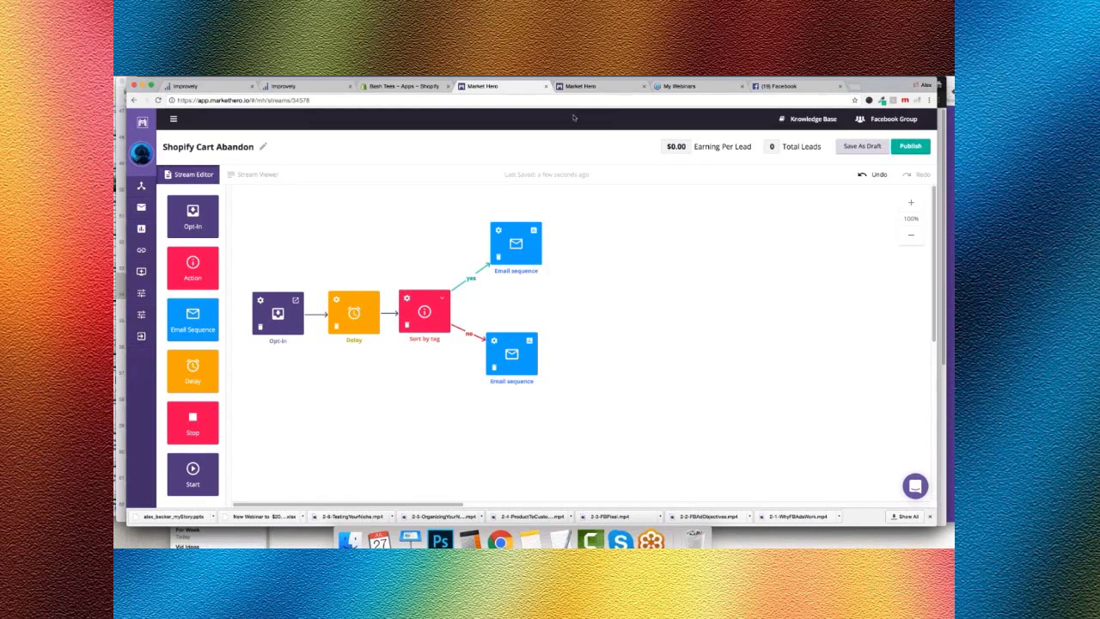
pyautogui.click(421, 87)
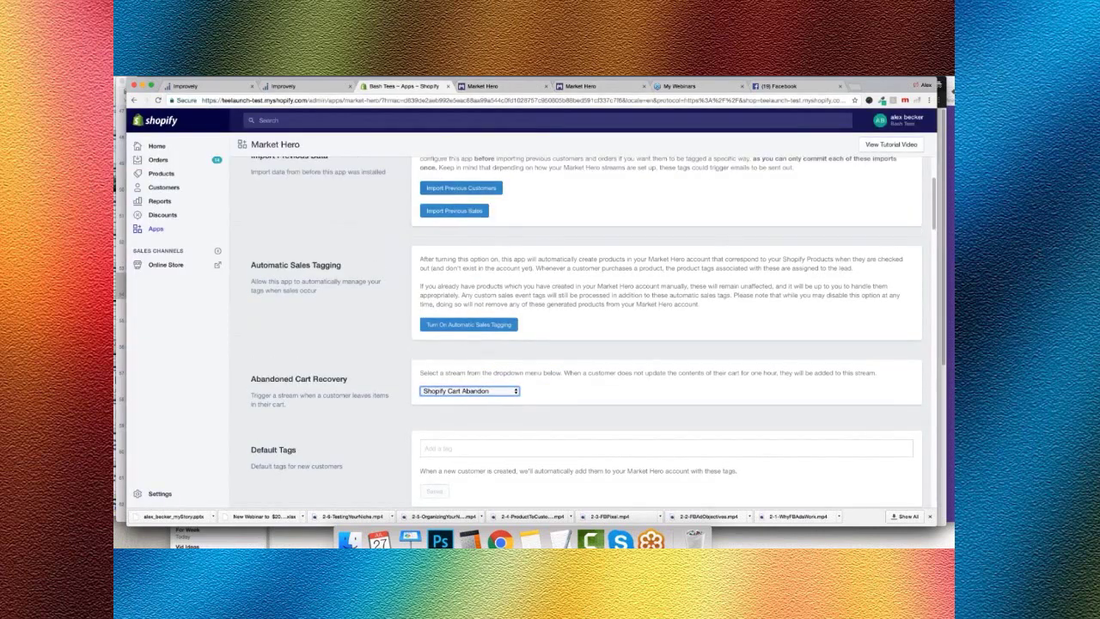
pyautogui.click(520, 89)
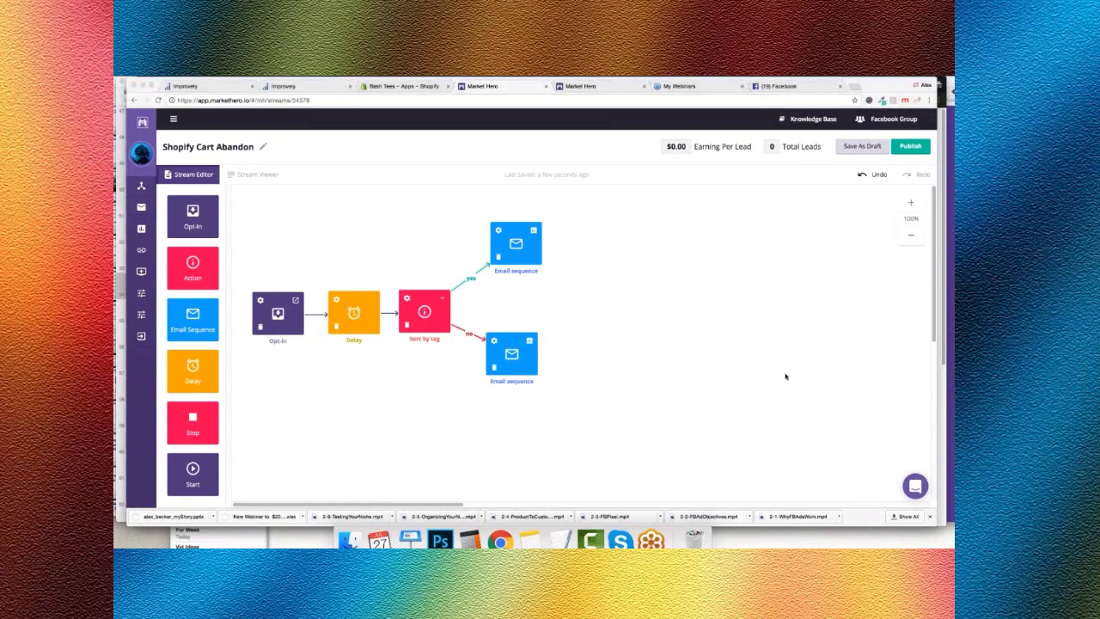
# Step: Switch to the shopifywebby presentation in Keynote and show the Email Marketing slide followed by Literal Map To 6-7 Figures
pyautogui.click(410, 539)
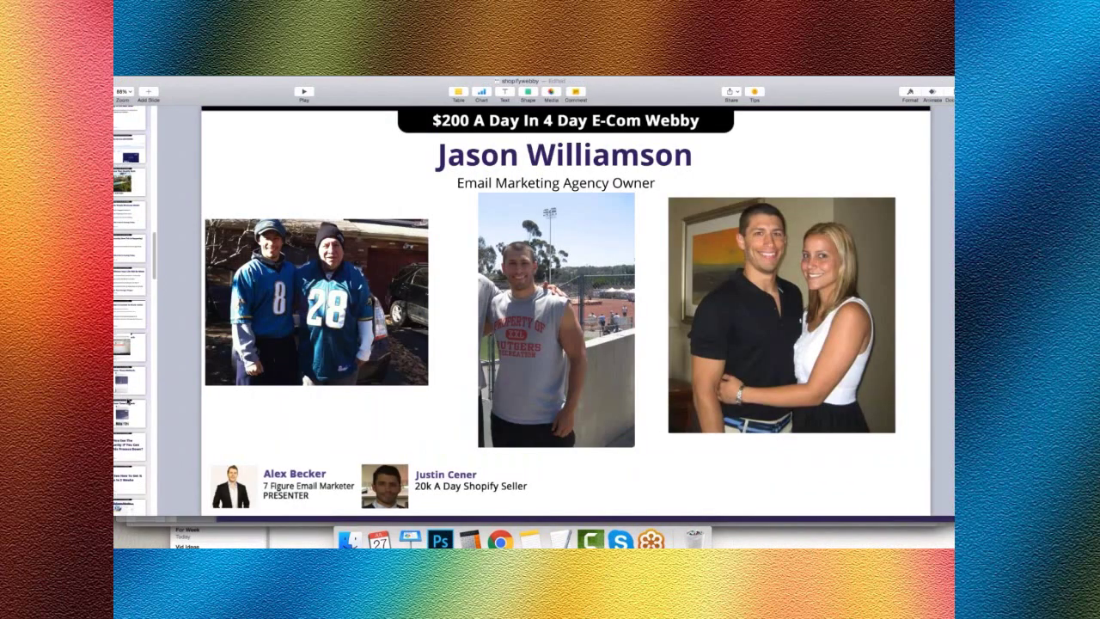
pyautogui.scroll(-10, 128, 402)
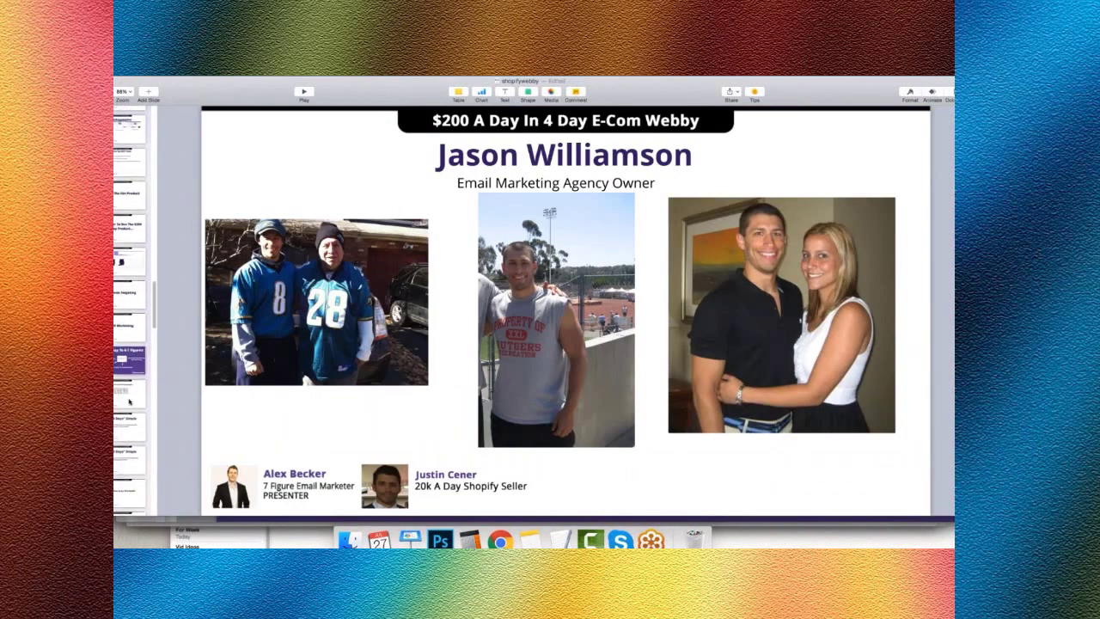
pyautogui.scroll(-1, 129, 404)
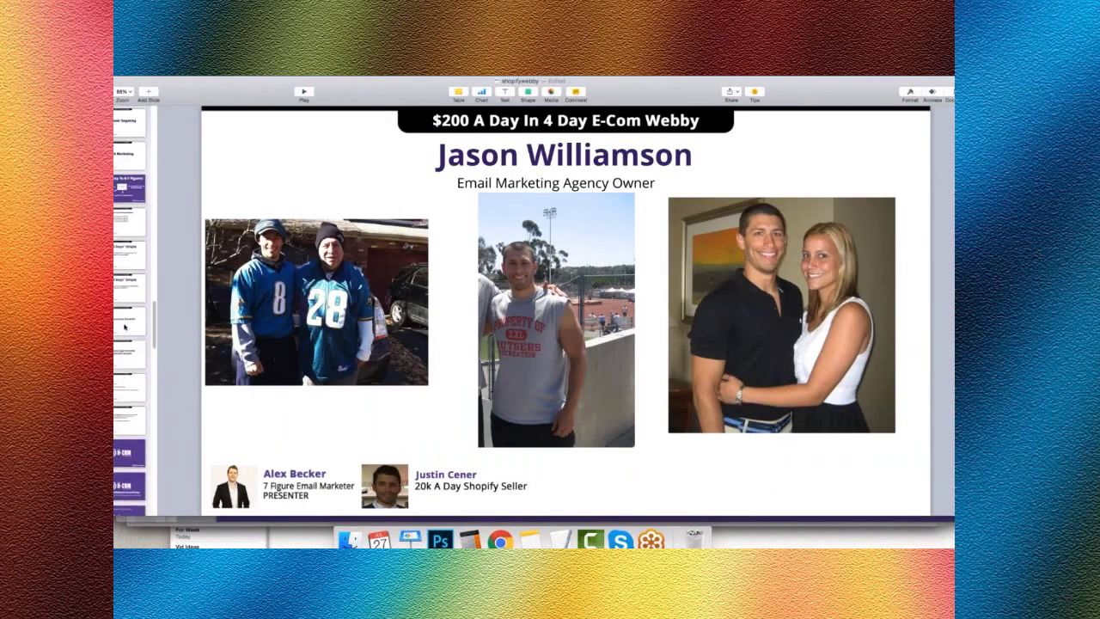
pyautogui.click(129, 169)
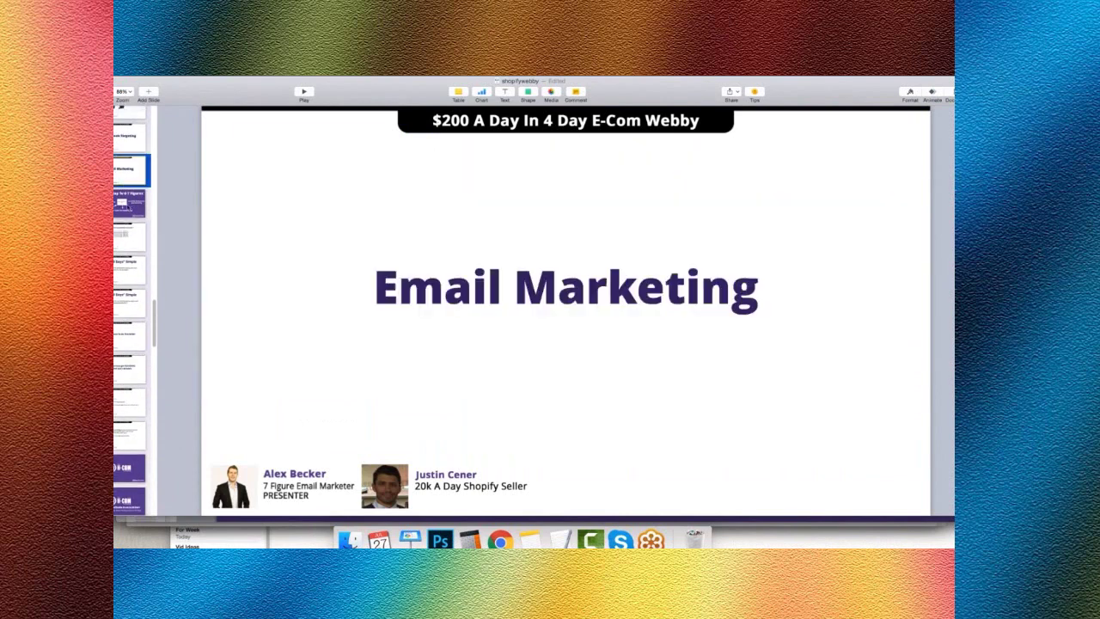
pyautogui.press('Down')
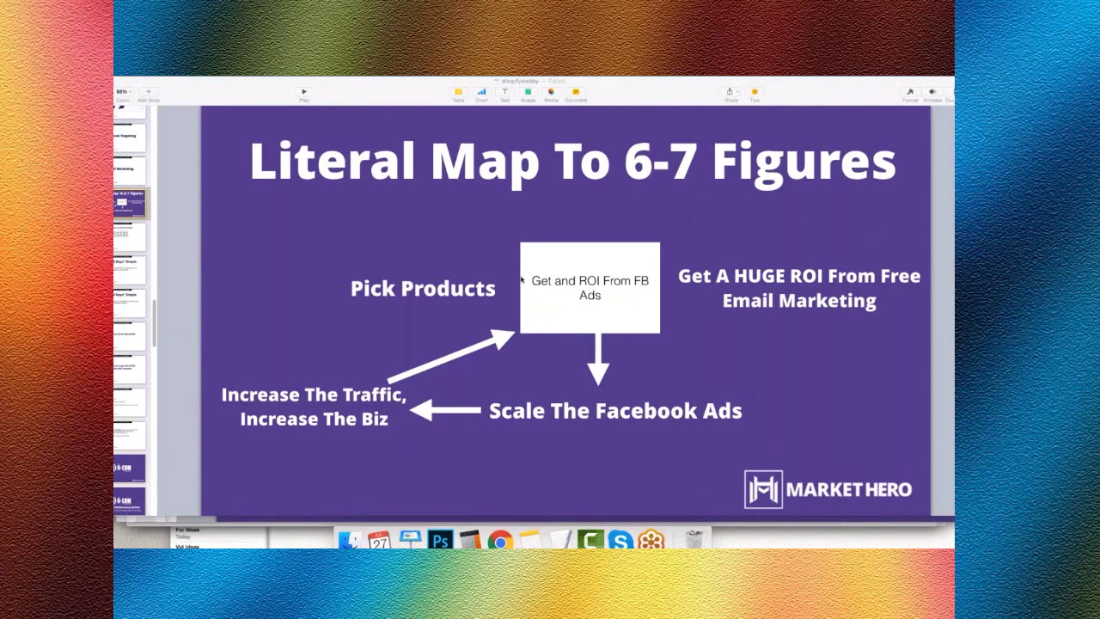
# Step: Point out the product, Facebook ads and traffic elements on the map slide, and show the slide At This Point Its Just Rinse and Repeat
pyautogui.click(465, 290)
pyautogui.click(599, 421)
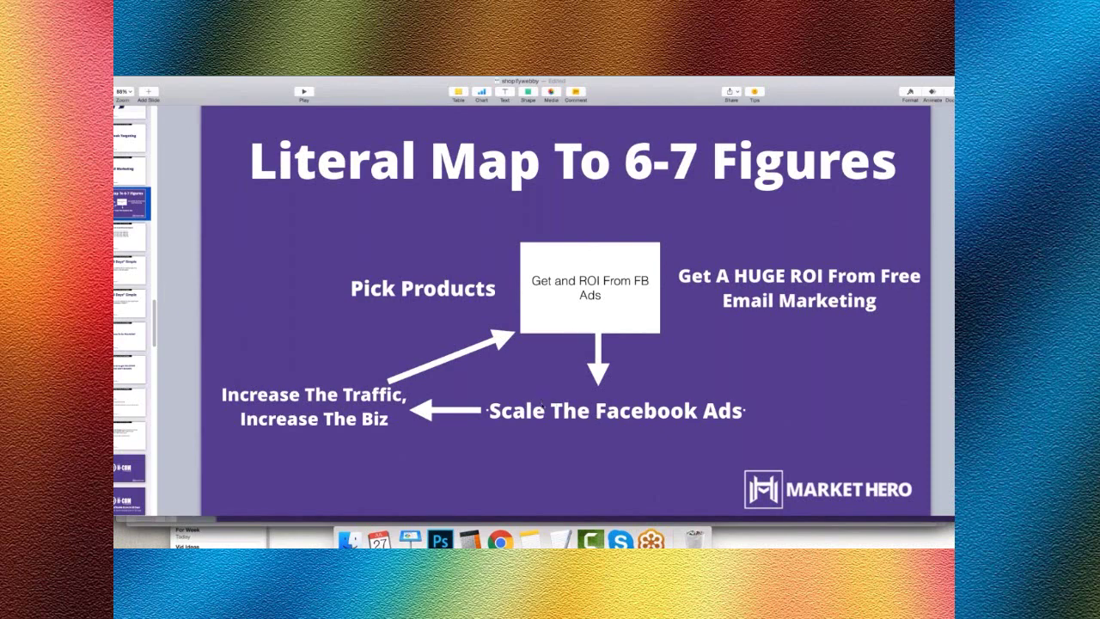
pyautogui.click(351, 403)
pyautogui.click(601, 313)
pyautogui.click(118, 235)
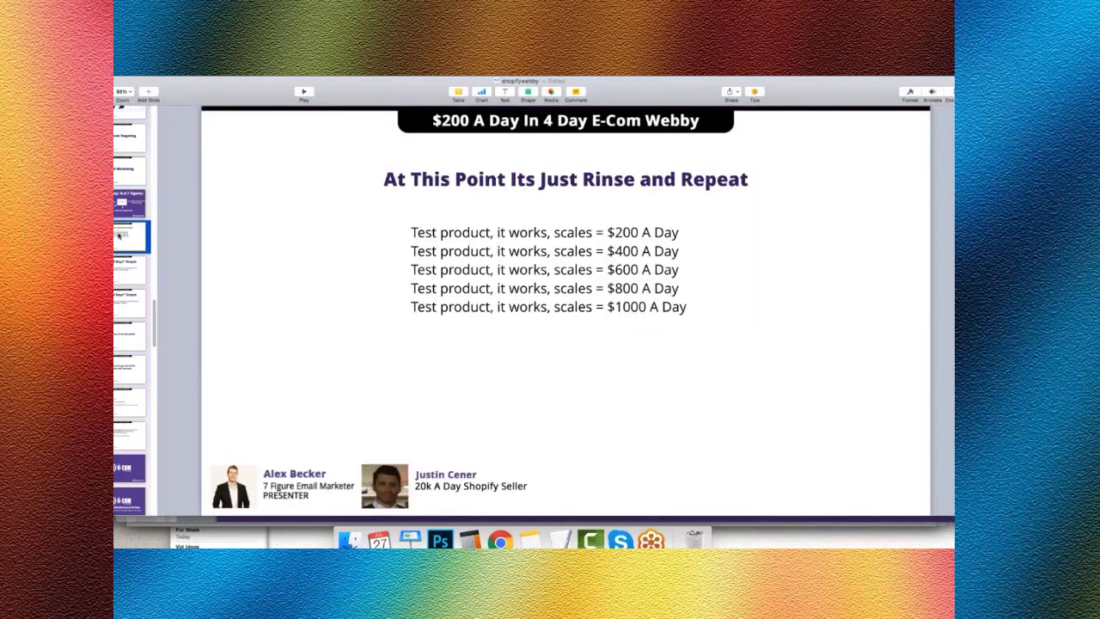